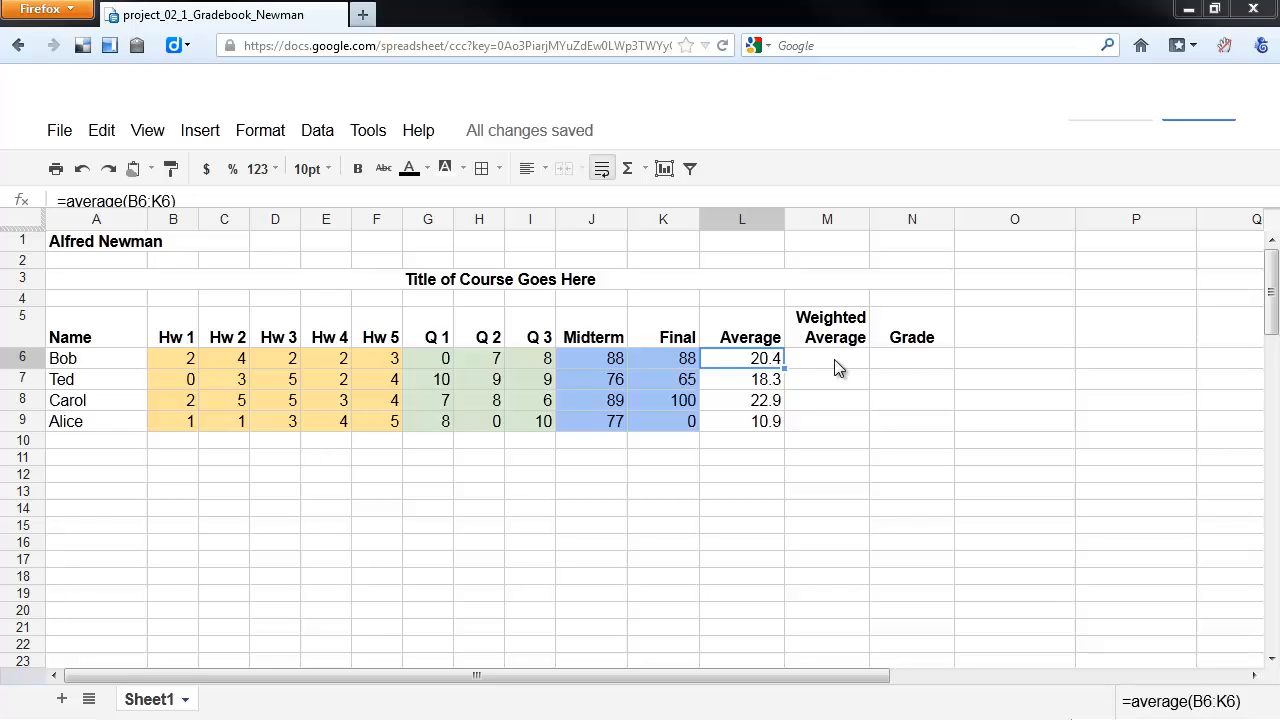
- Switch to the reference gradebook and examine its weighted average formula example and the scale and weight rubric
left_click(834, 359)
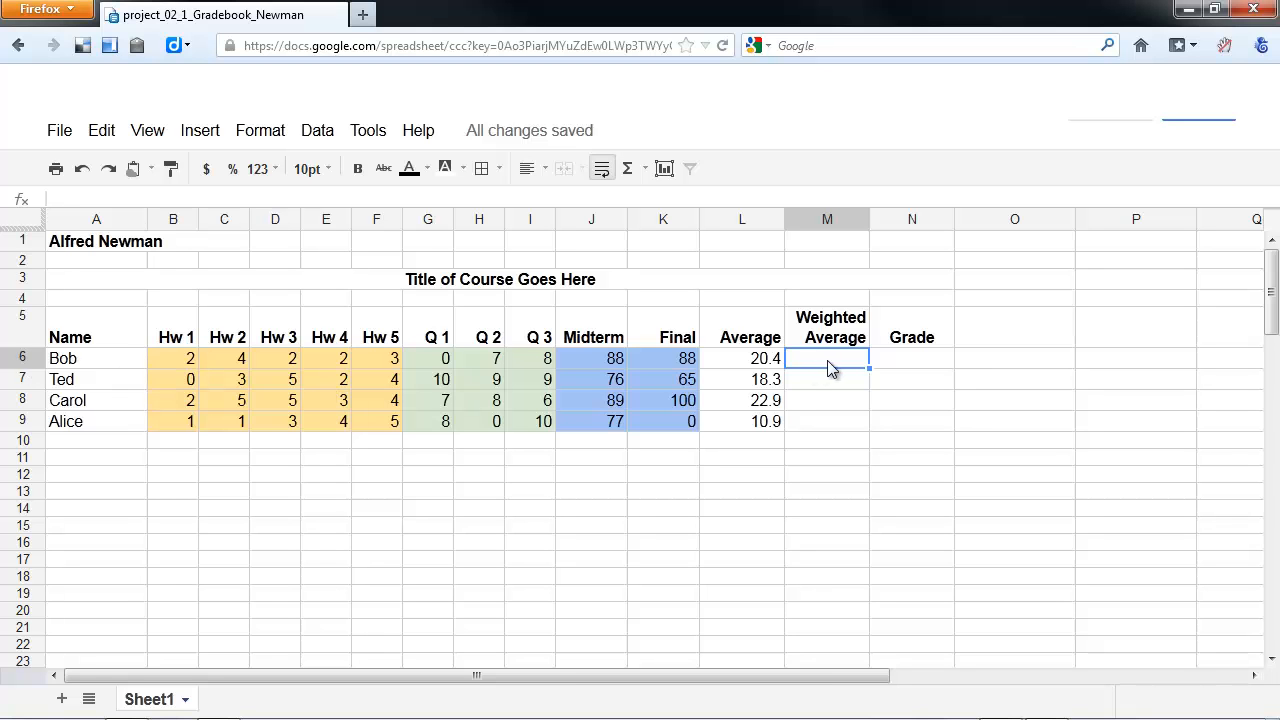
left_click_drag(0, 40, 886, 6)
double_click(886, 14)
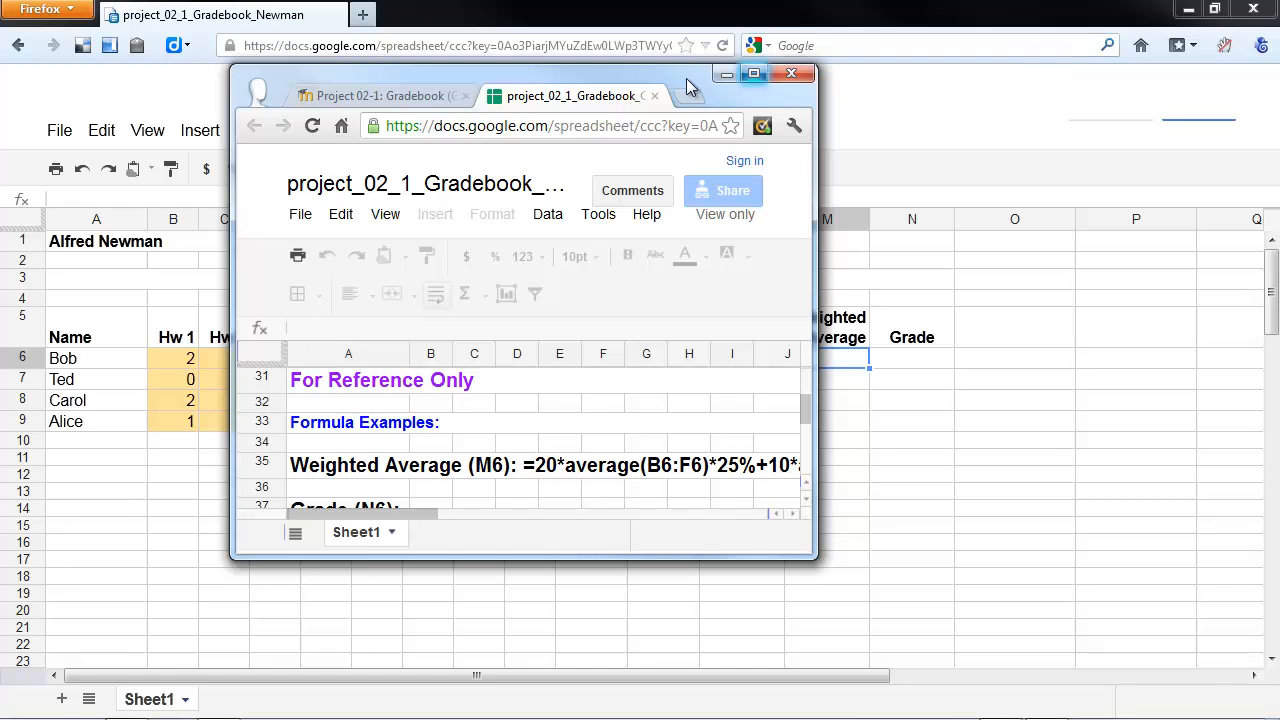
double_click(656, 75)
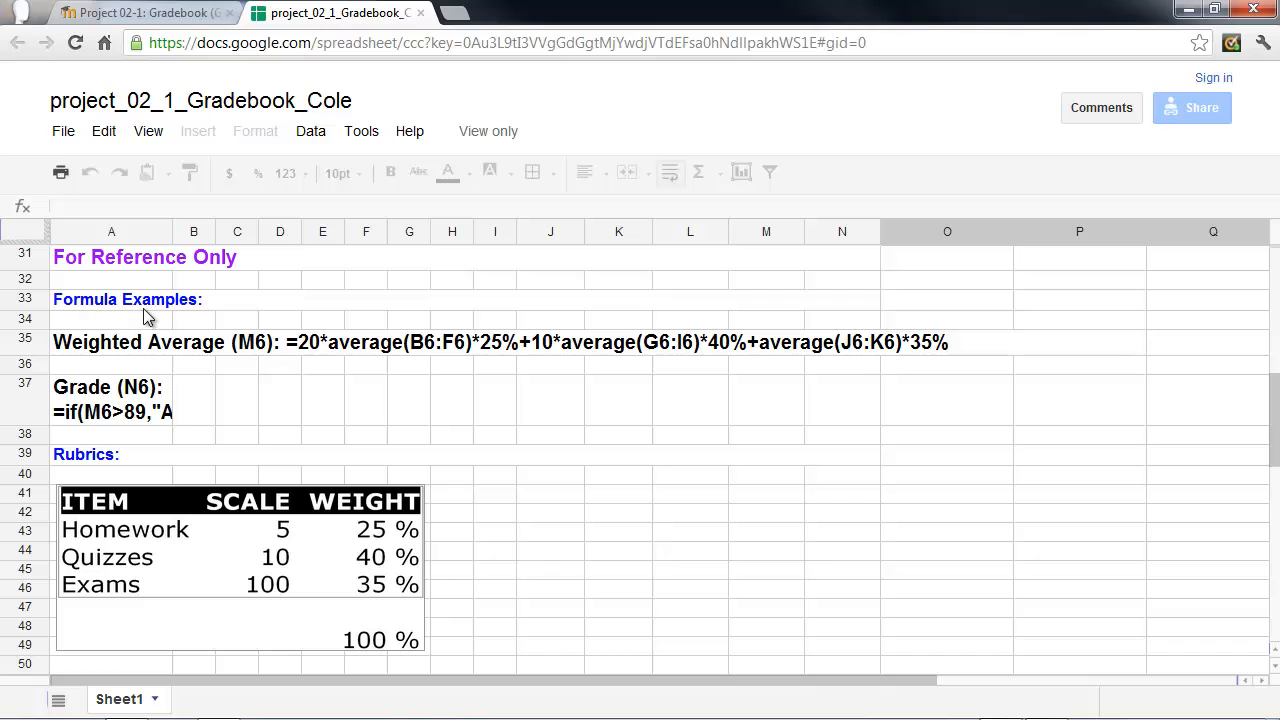
left_click(70, 350)
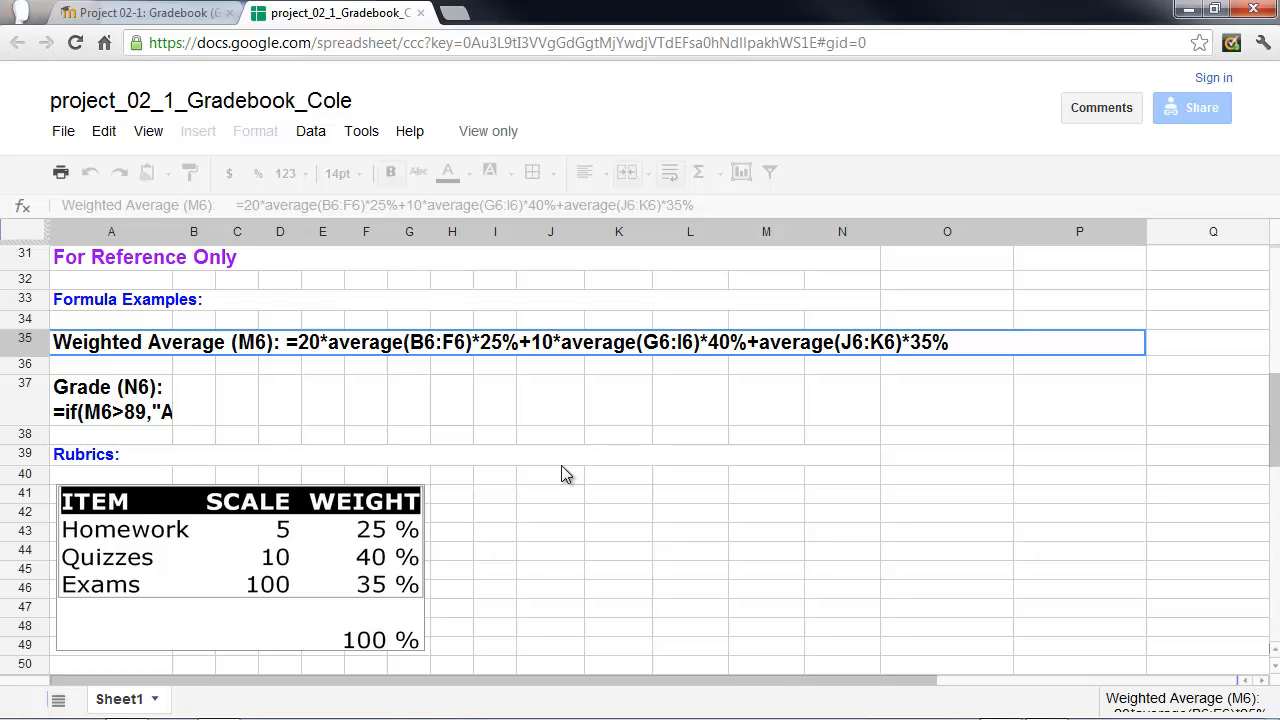
scroll(550, 469, "down", 2)
scroll(550, 468, "up", 2)
left_click(1190, 9)
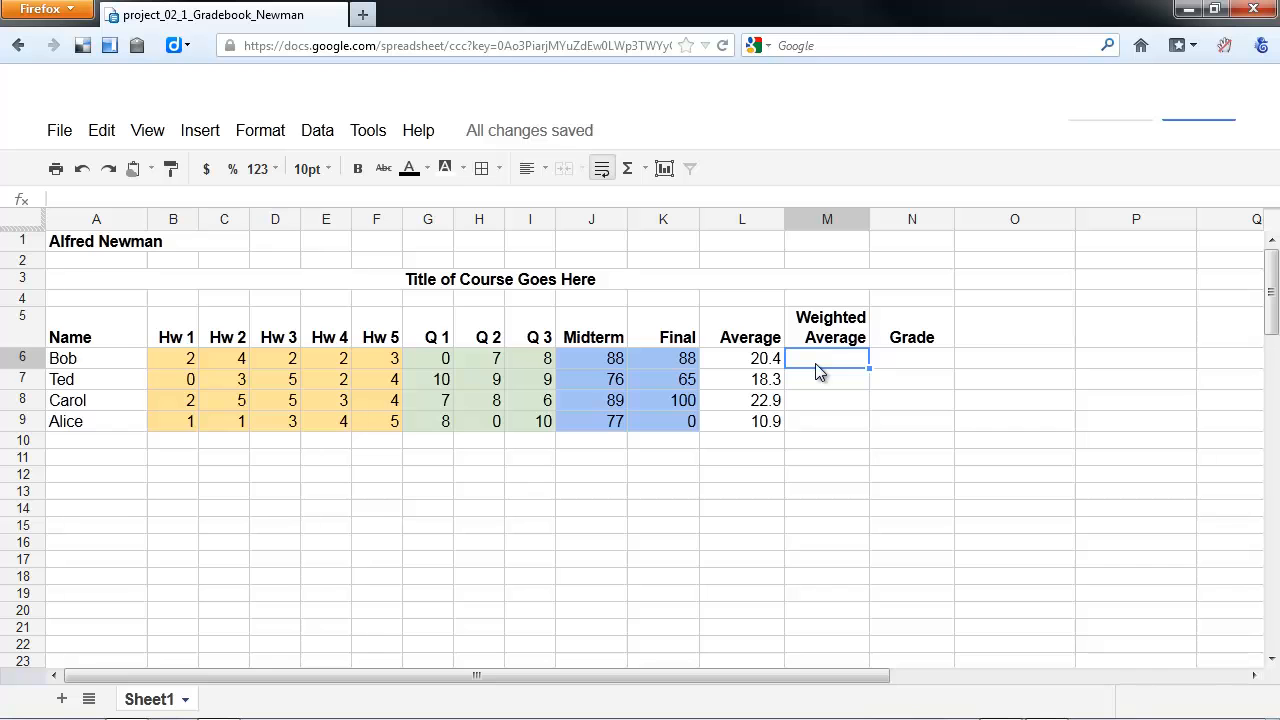
- Begin a formula in M6 under Weighted Average with the homework average, =average(B6:F6)
type("=")
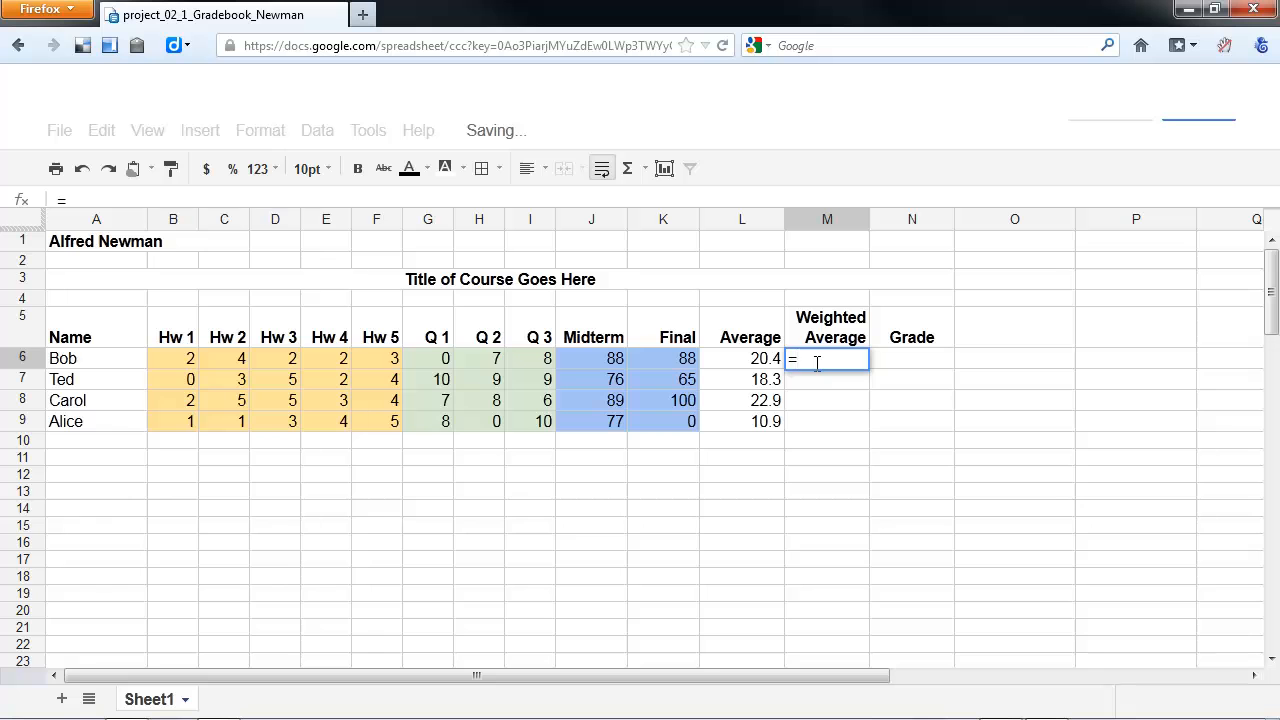
type("avera")
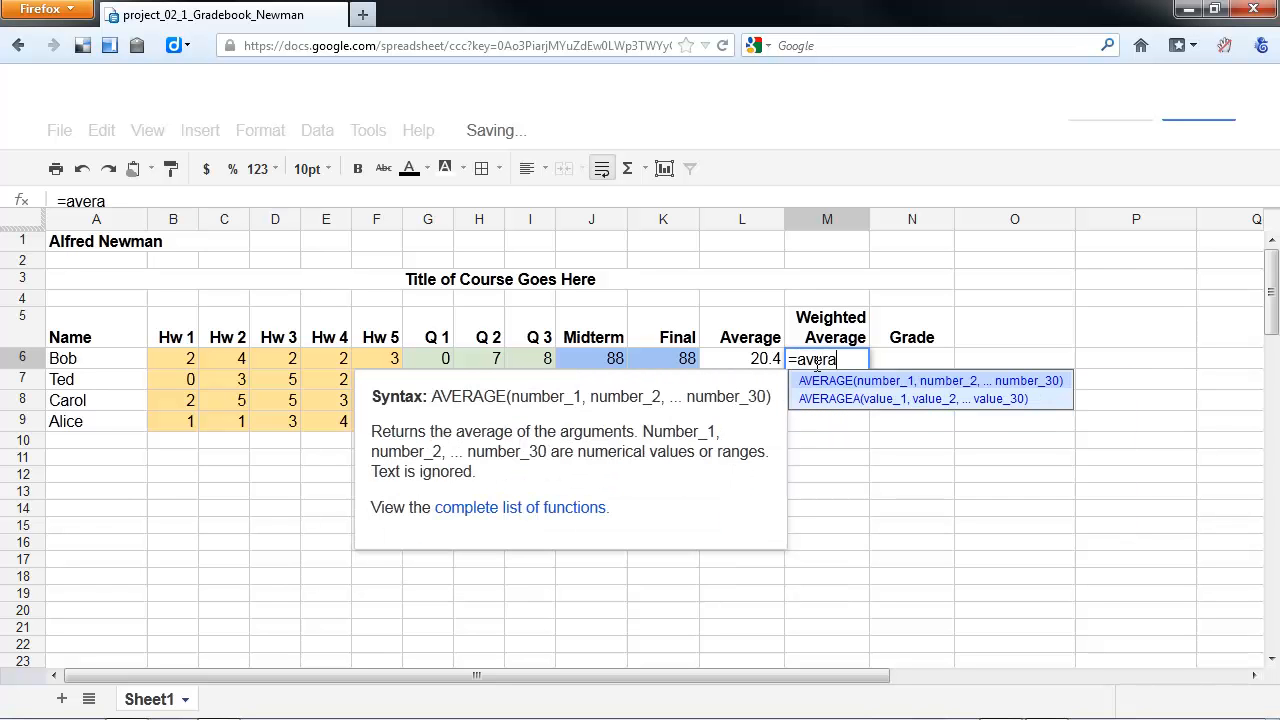
type("ge(")
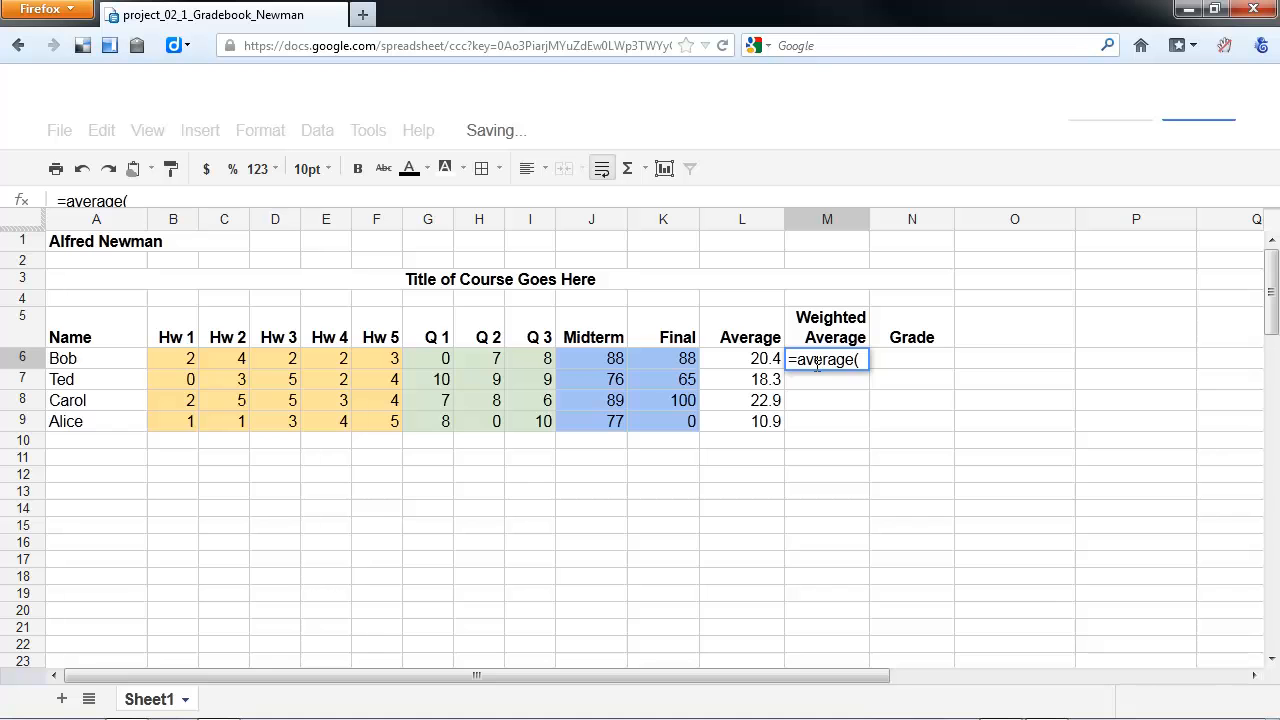
left_click_drag(175, 360, 377, 358)
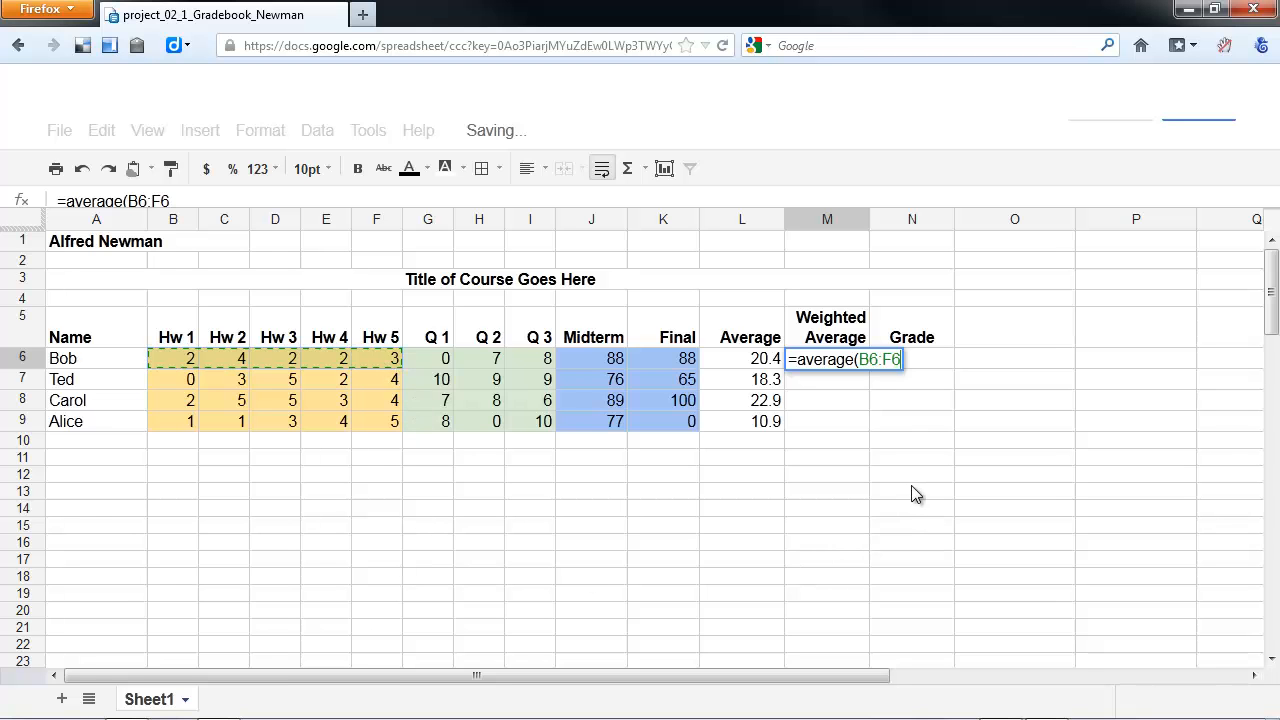
type(")")
type("+")
type("average")
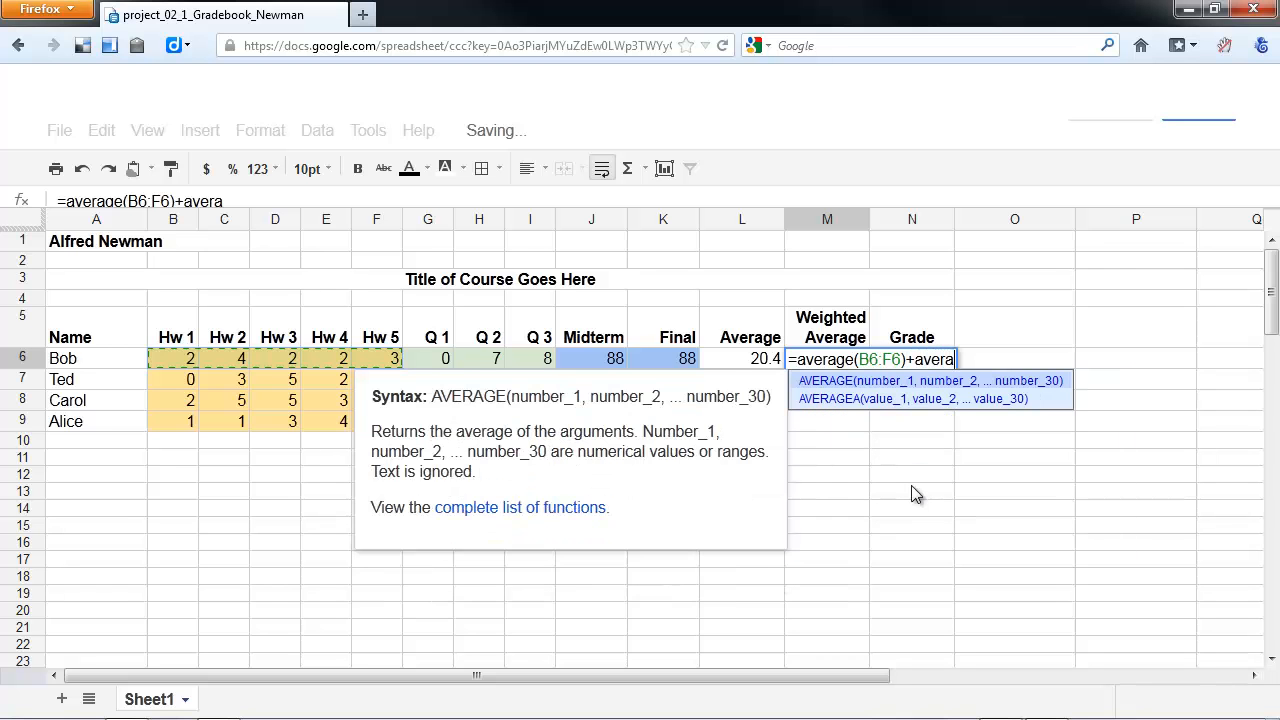
type("(")
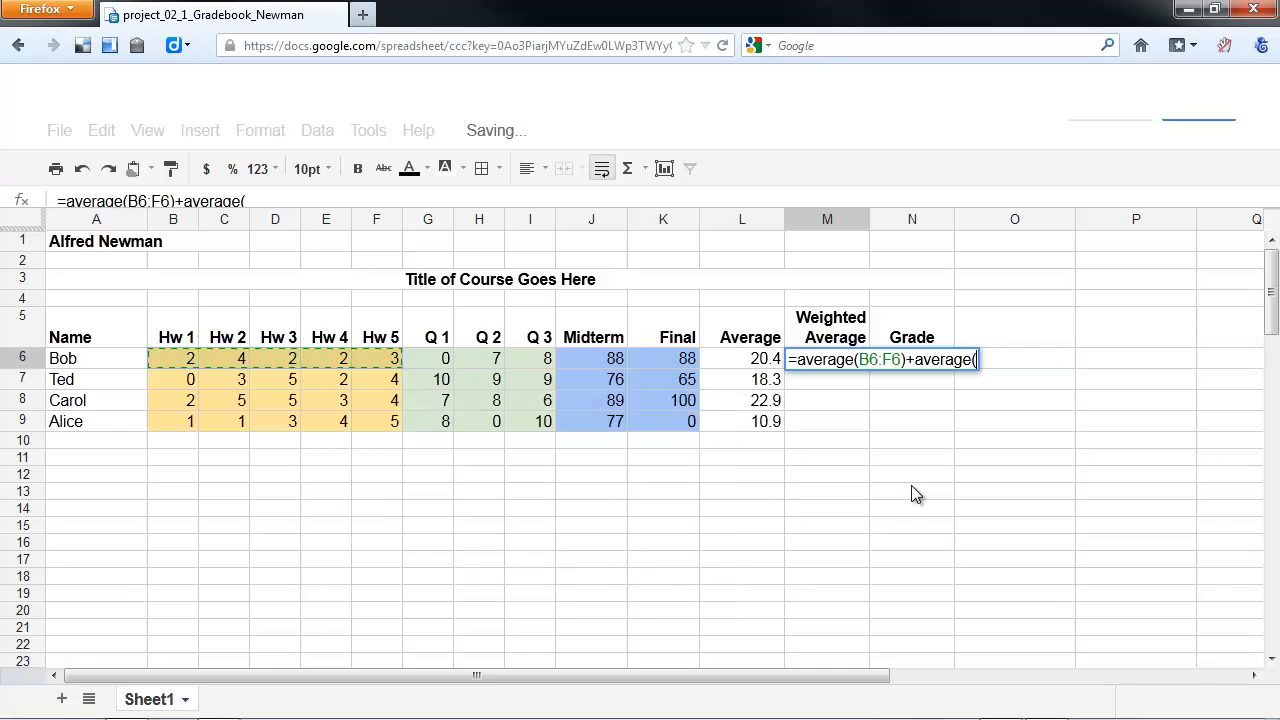
- Add the quiz average, average(G6:I6), to the formula in M6
left_click_drag(440, 365, 541, 372)
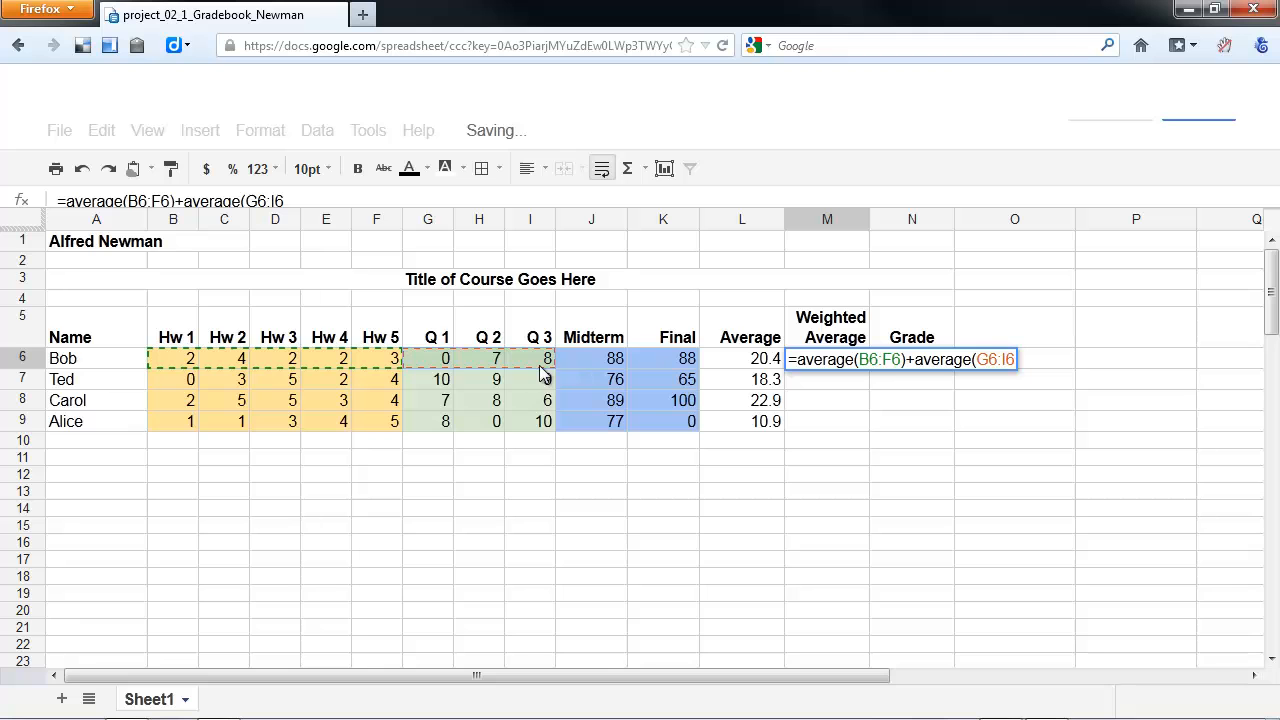
type(")+average")
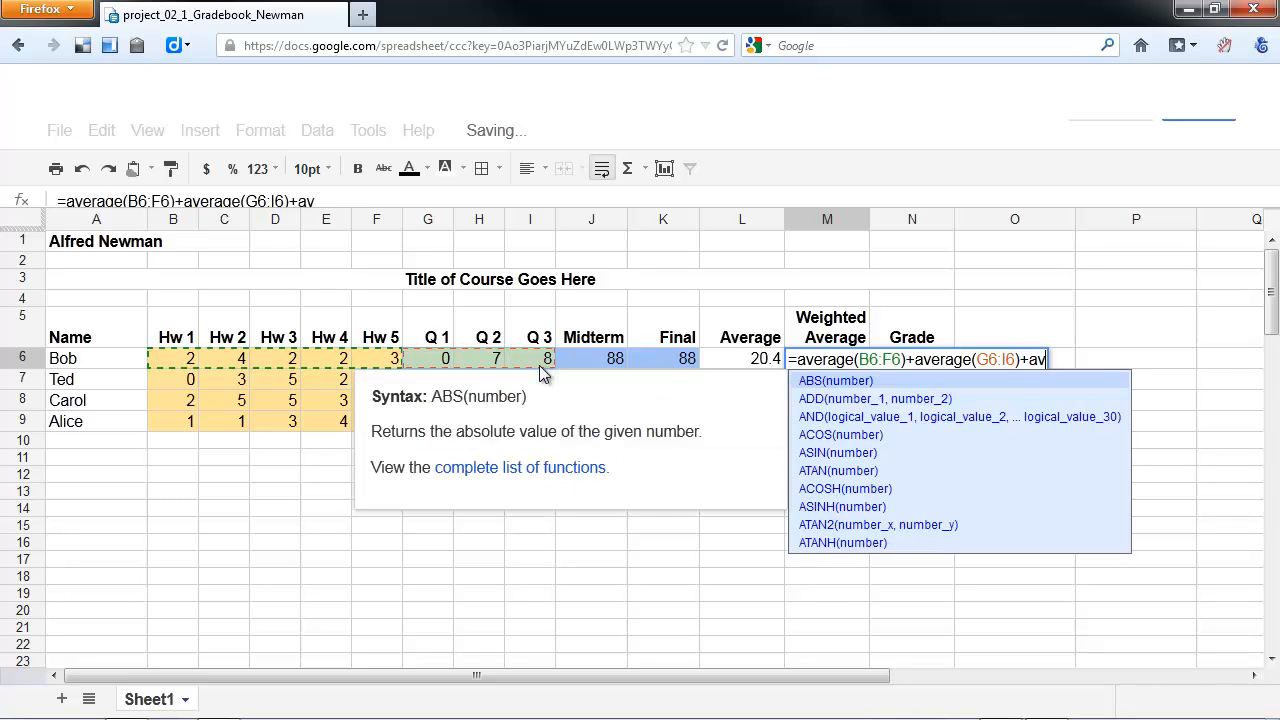
type("(")
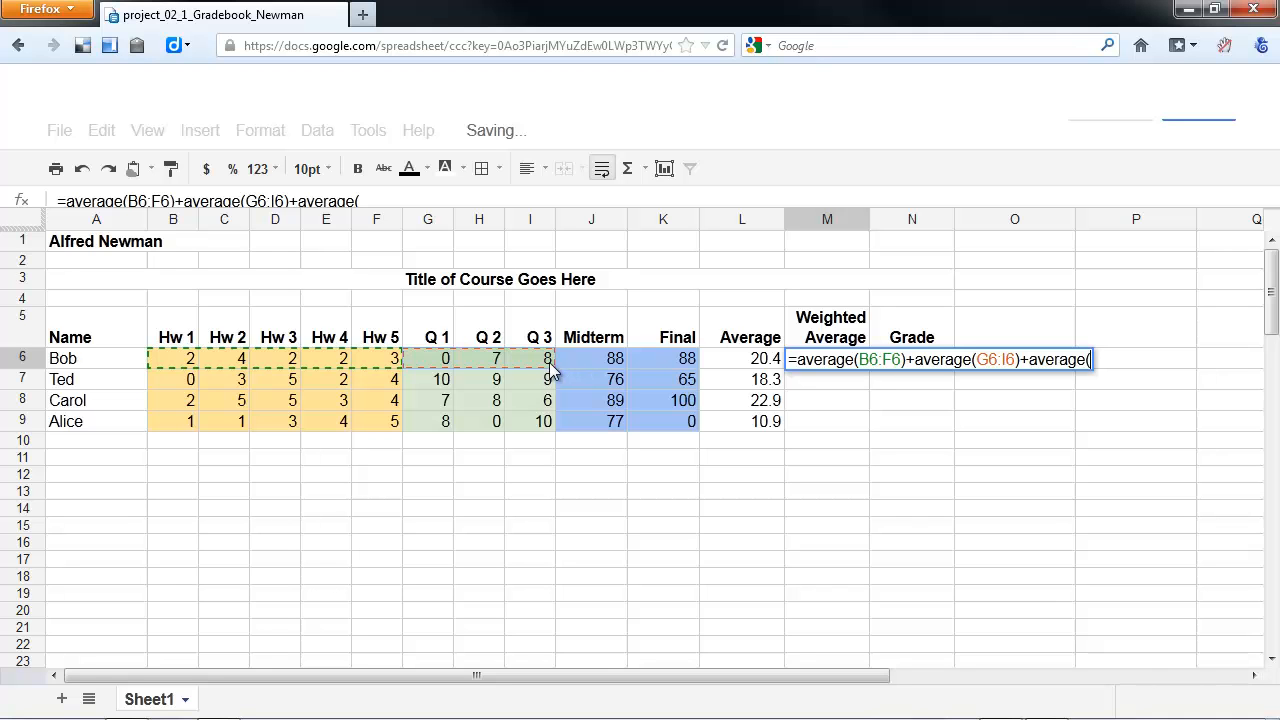
- Add the exam average, average(J6:K6), to the formula in M6 and commit it
left_click_drag(578, 370, 662, 370)
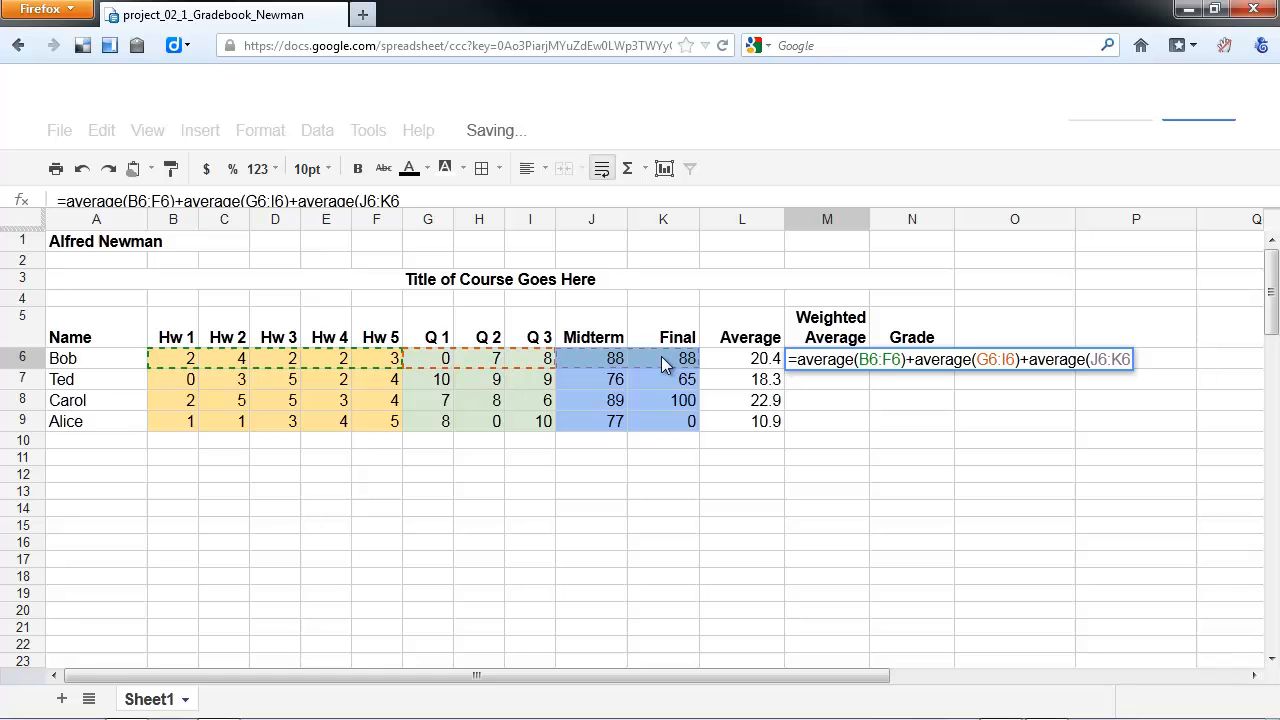
type(")")
key("Return")
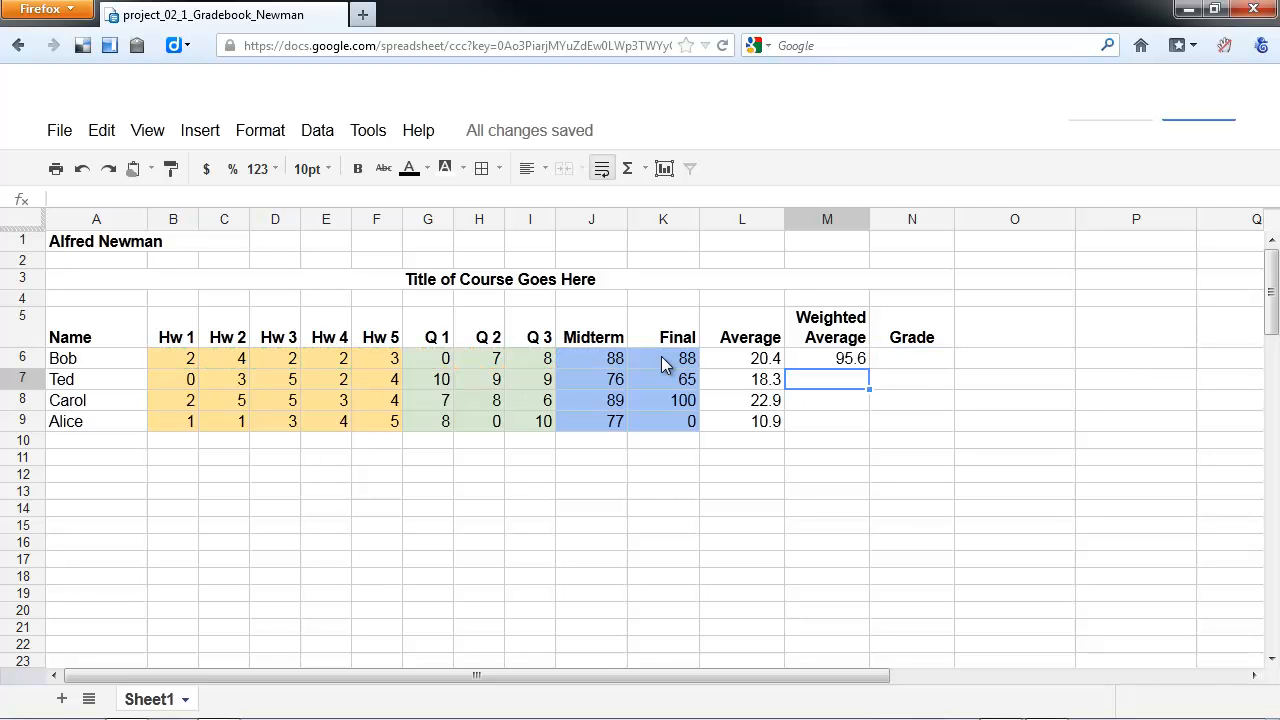
- Open the M6 formula for editing and consult the homework, quiz and exam weights in the reference gradebook's rubric
left_click(853, 360)
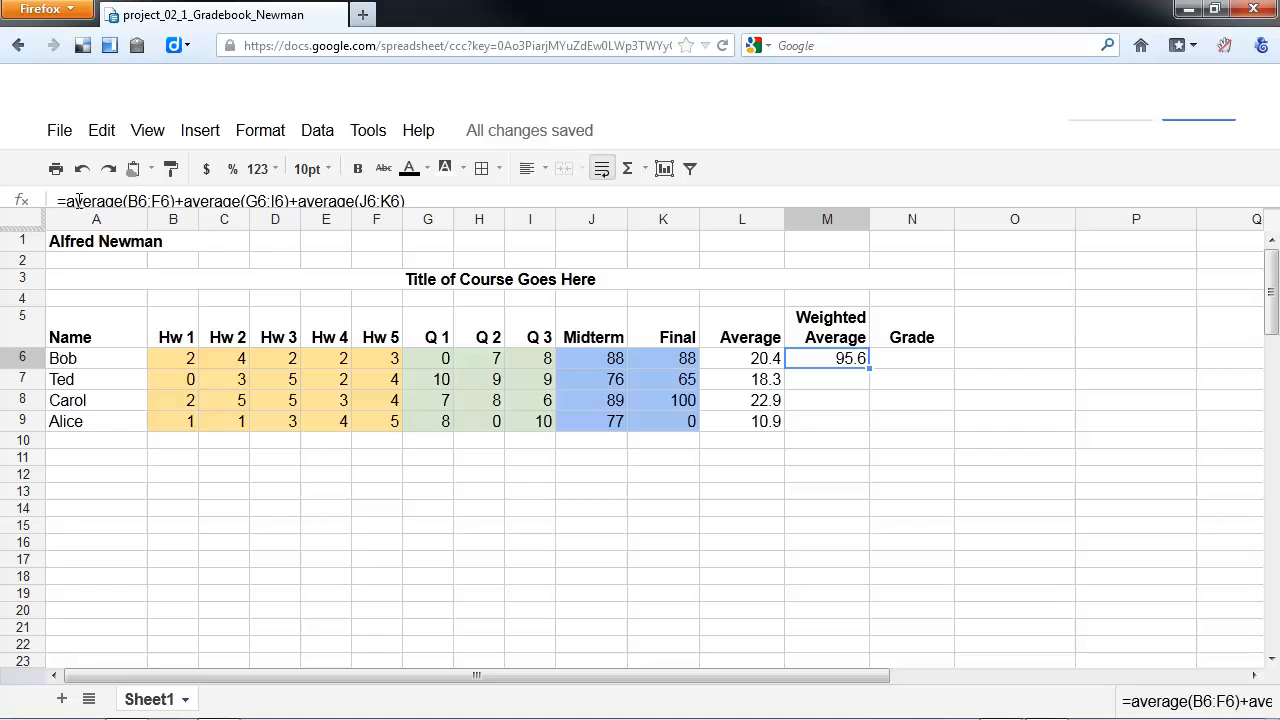
left_click_drag(68, 201, 177, 203)
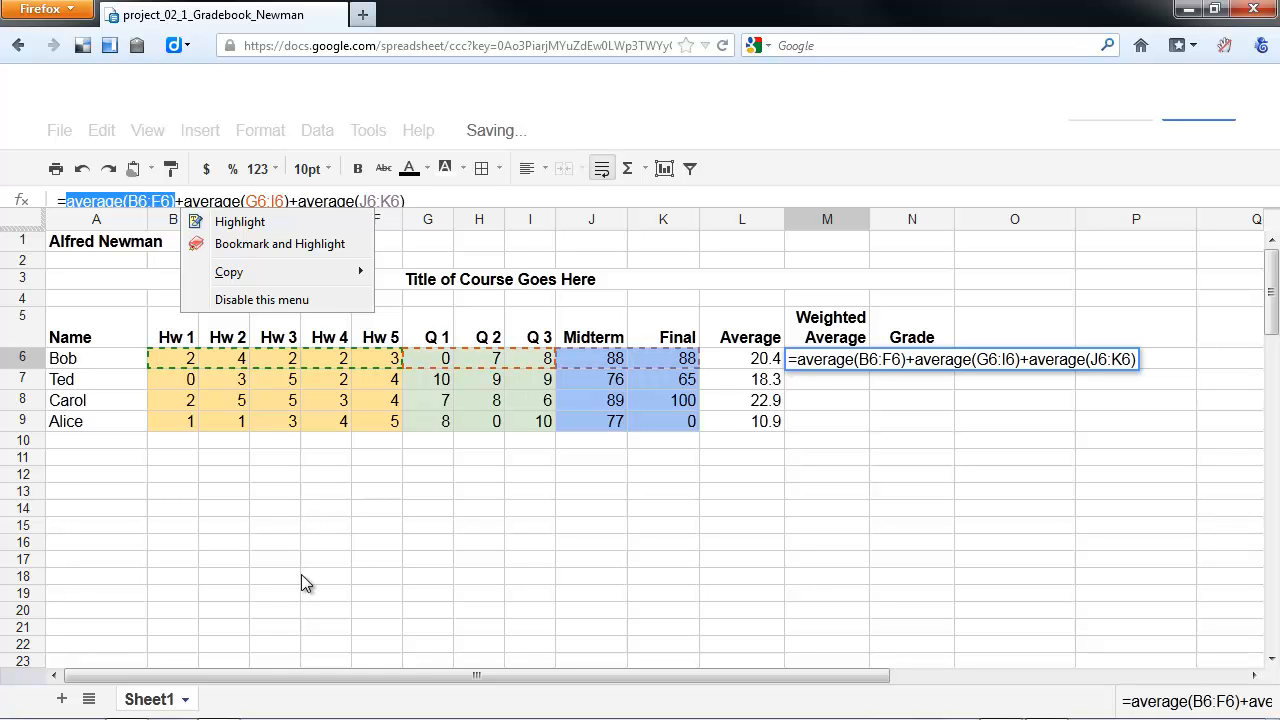
left_click(838, 361)
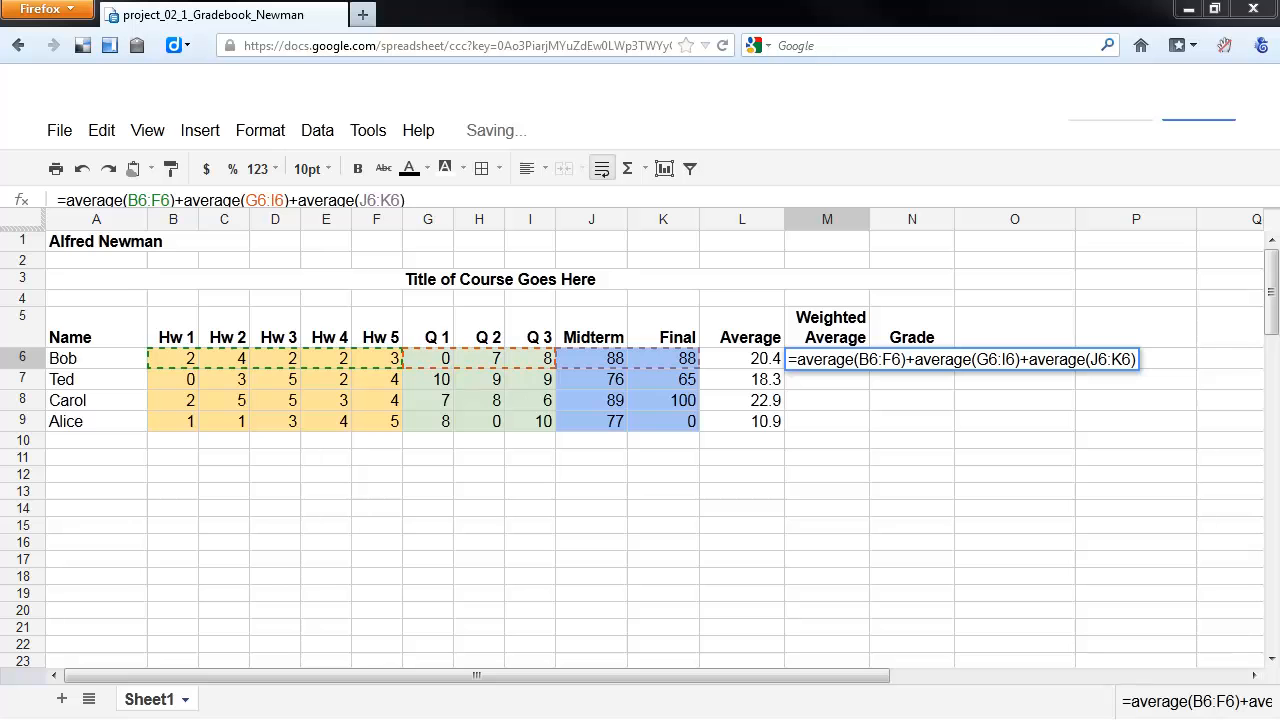
left_click_drag(272, 138, 502, 24)
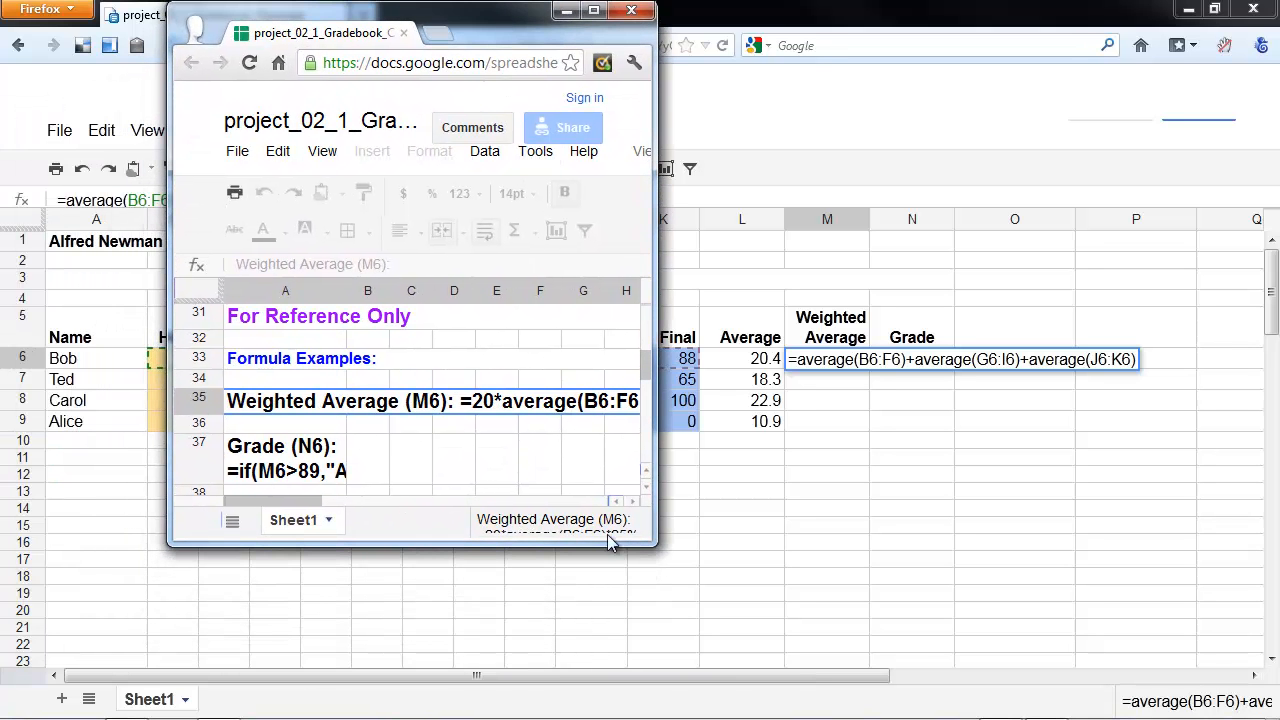
left_click_drag(654, 542, 938, 712)
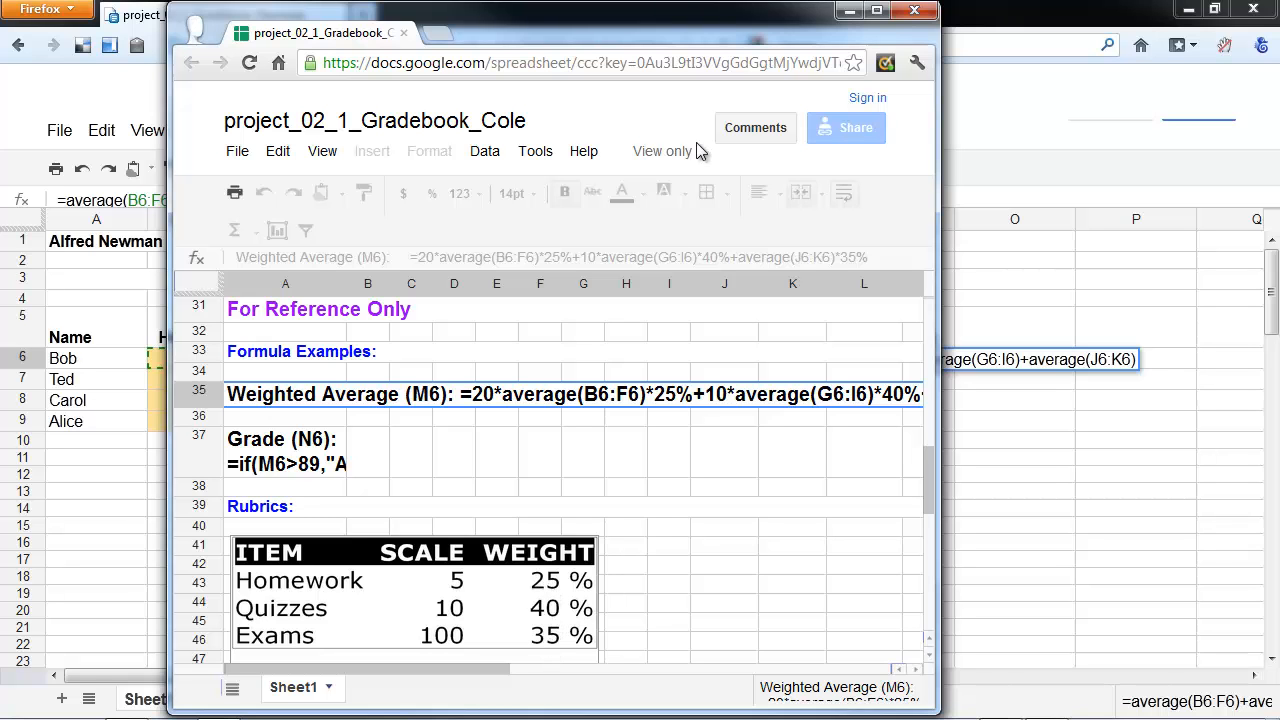
left_click_drag(716, 22, 0, 22)
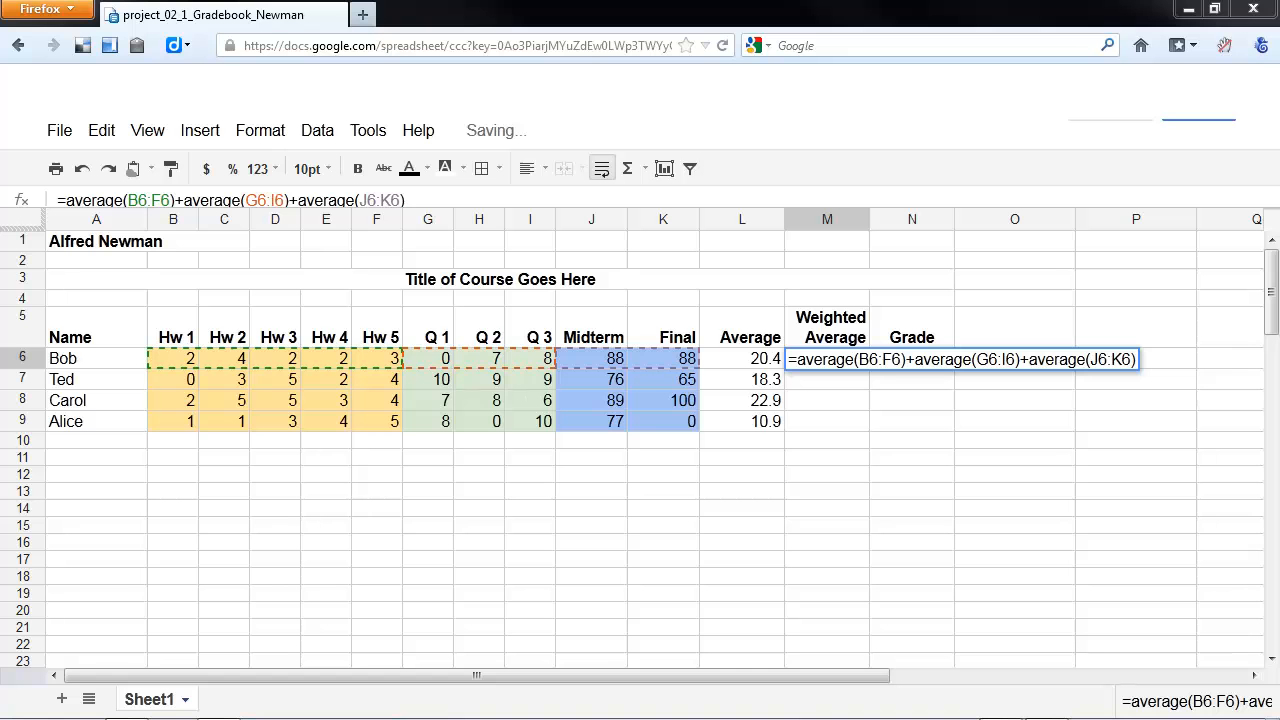
left_click_drag(0, 20, 0, 8)
- Weight the averages in the M6 formula by 25% for homework, 40% for quizzes and 35% for exams
left_click(805, 361)
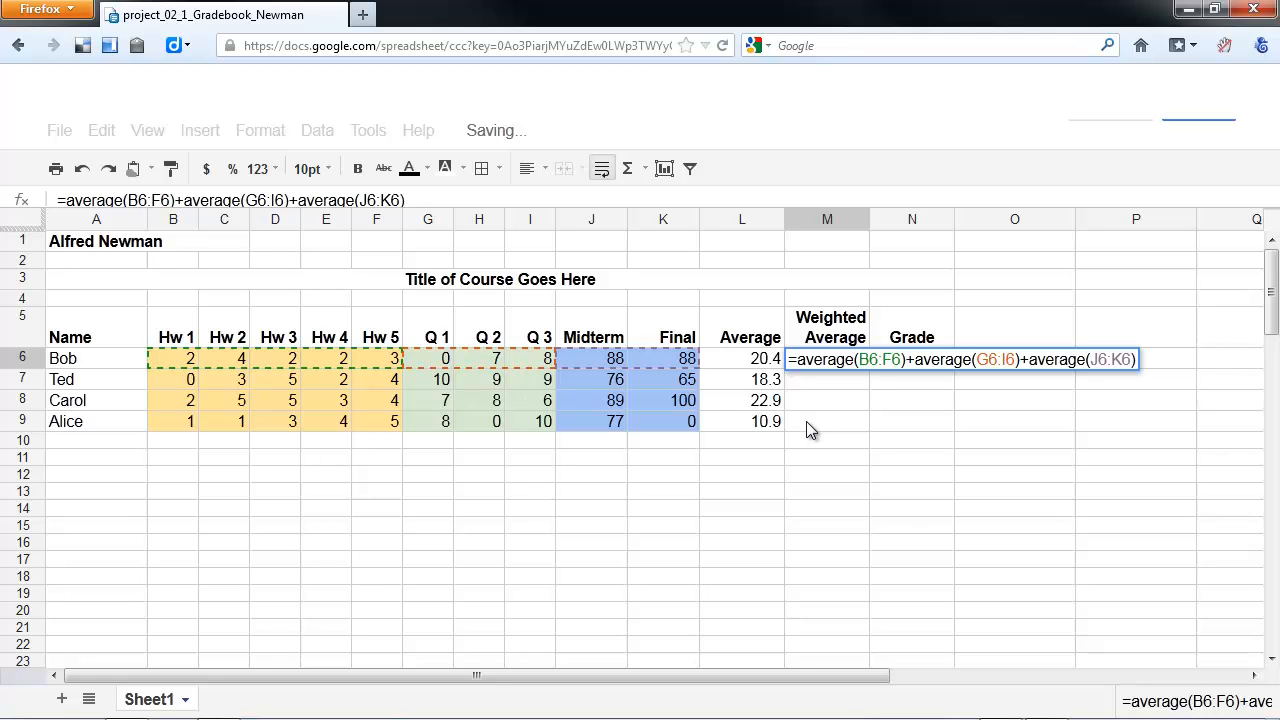
type("25")
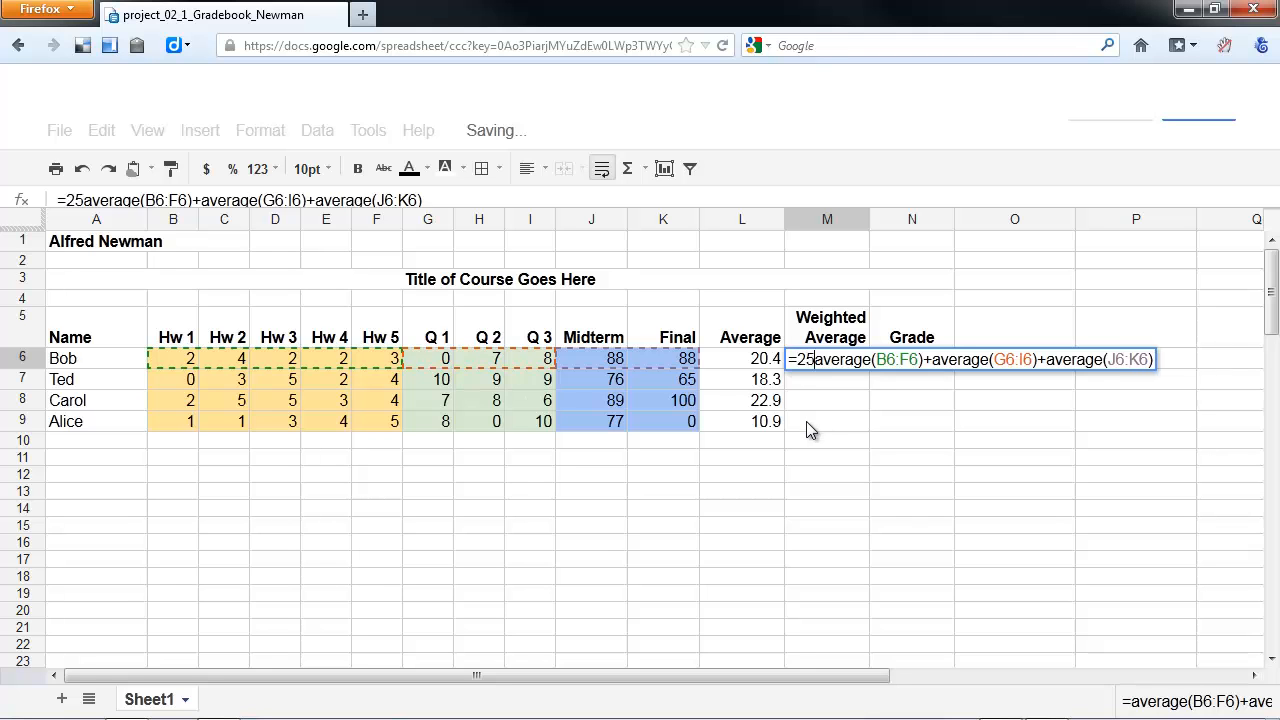
type("%*")
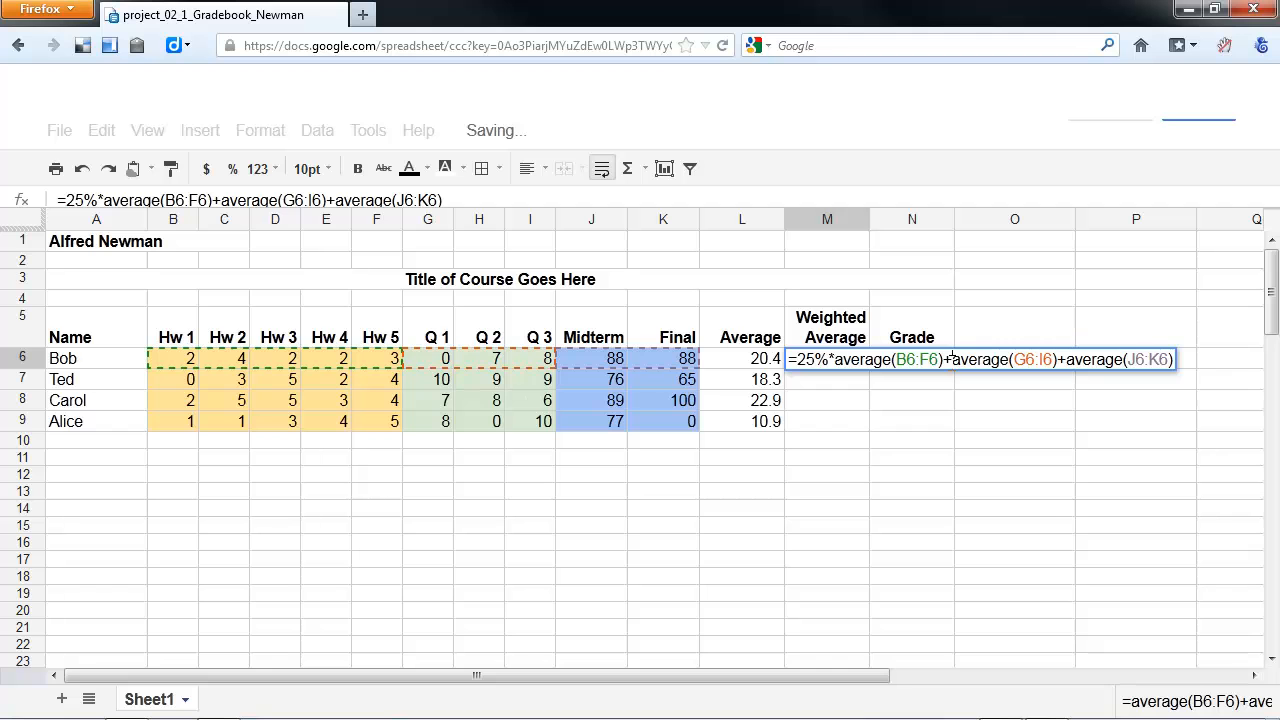
type("40")
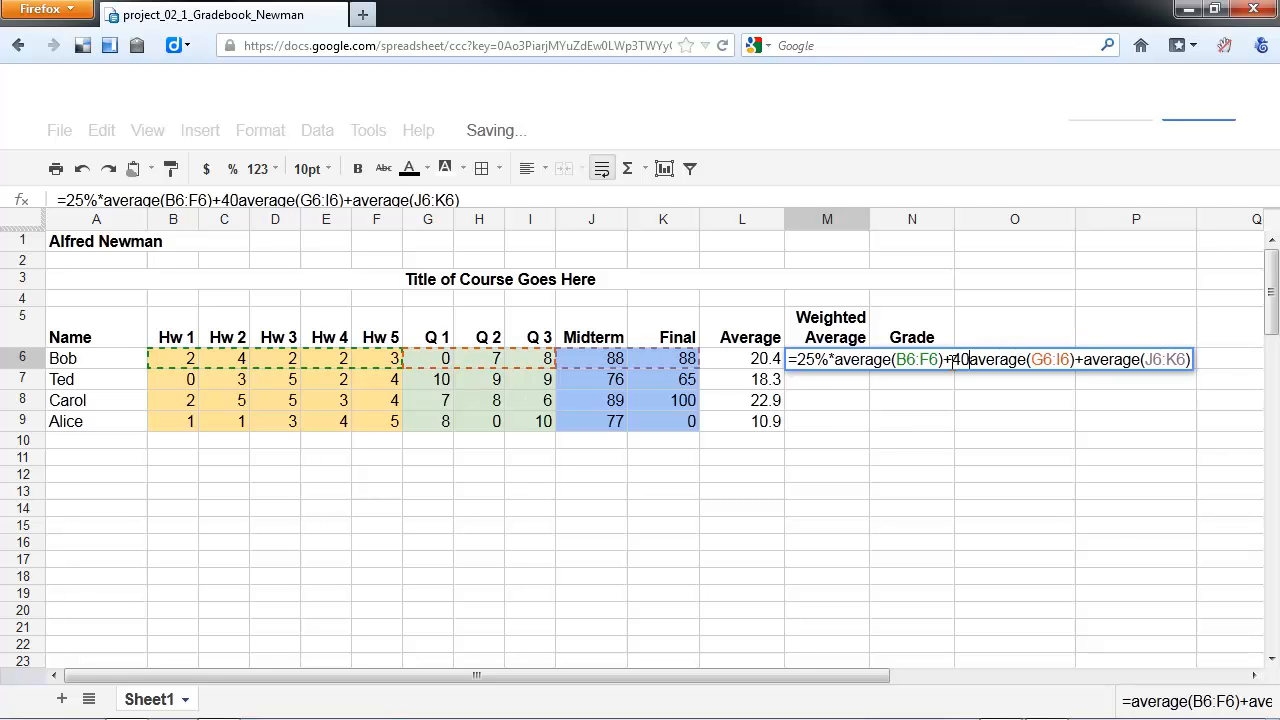
type("%")
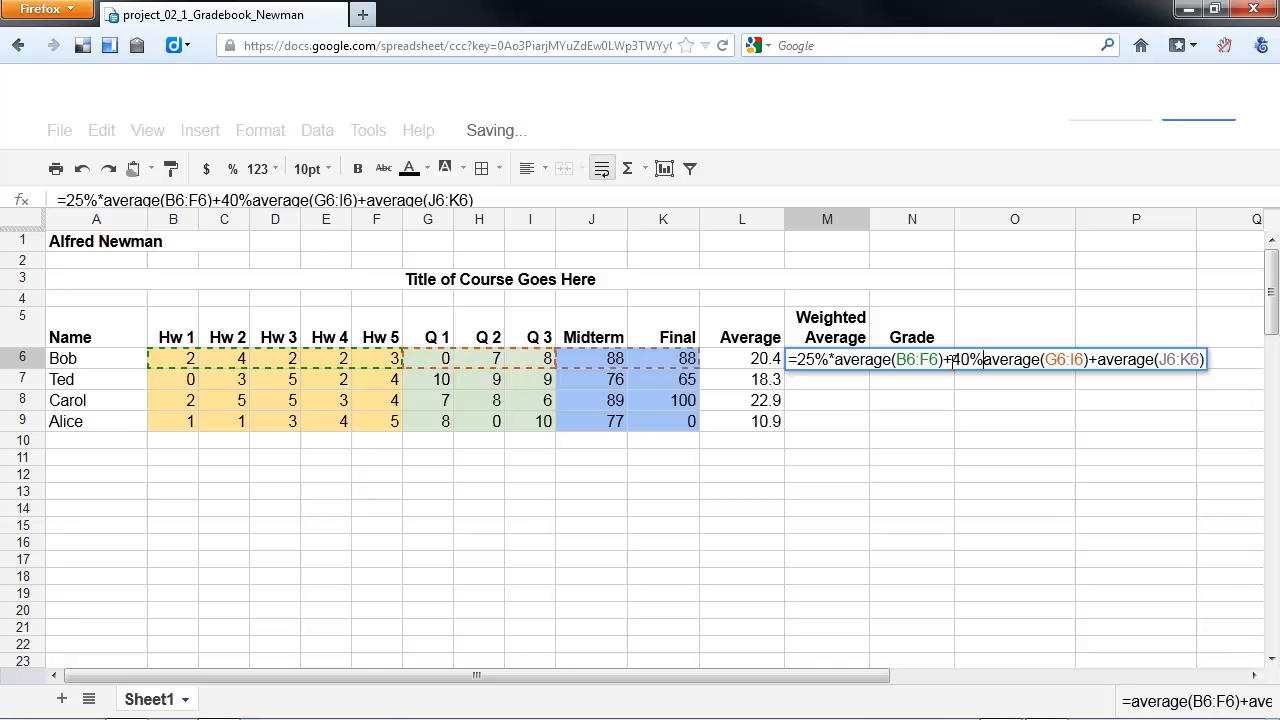
type("*")
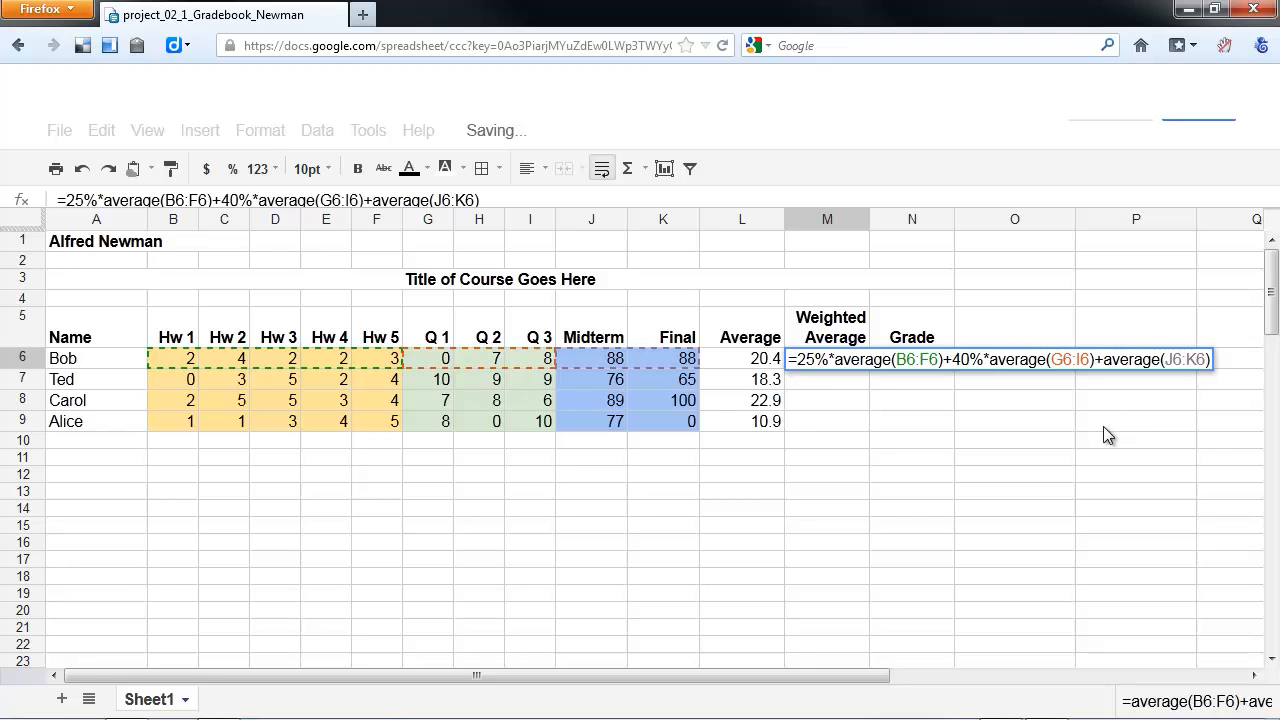
type("35%")
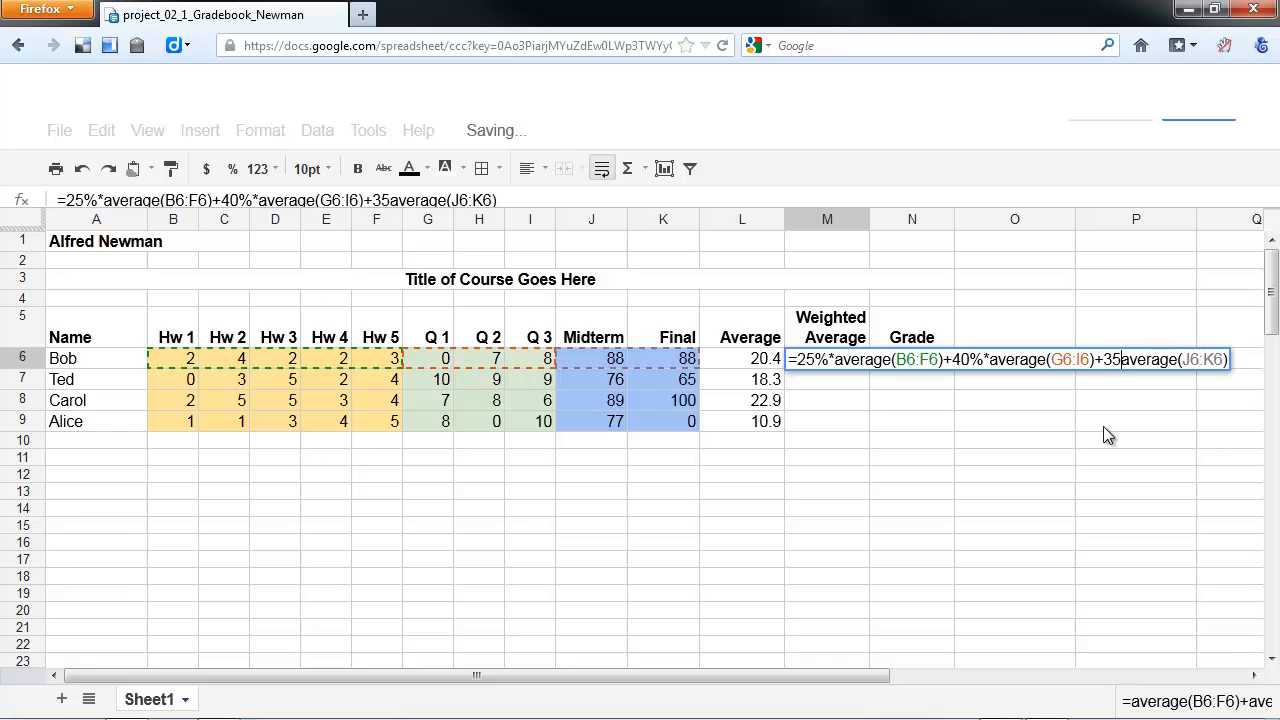
type("*")
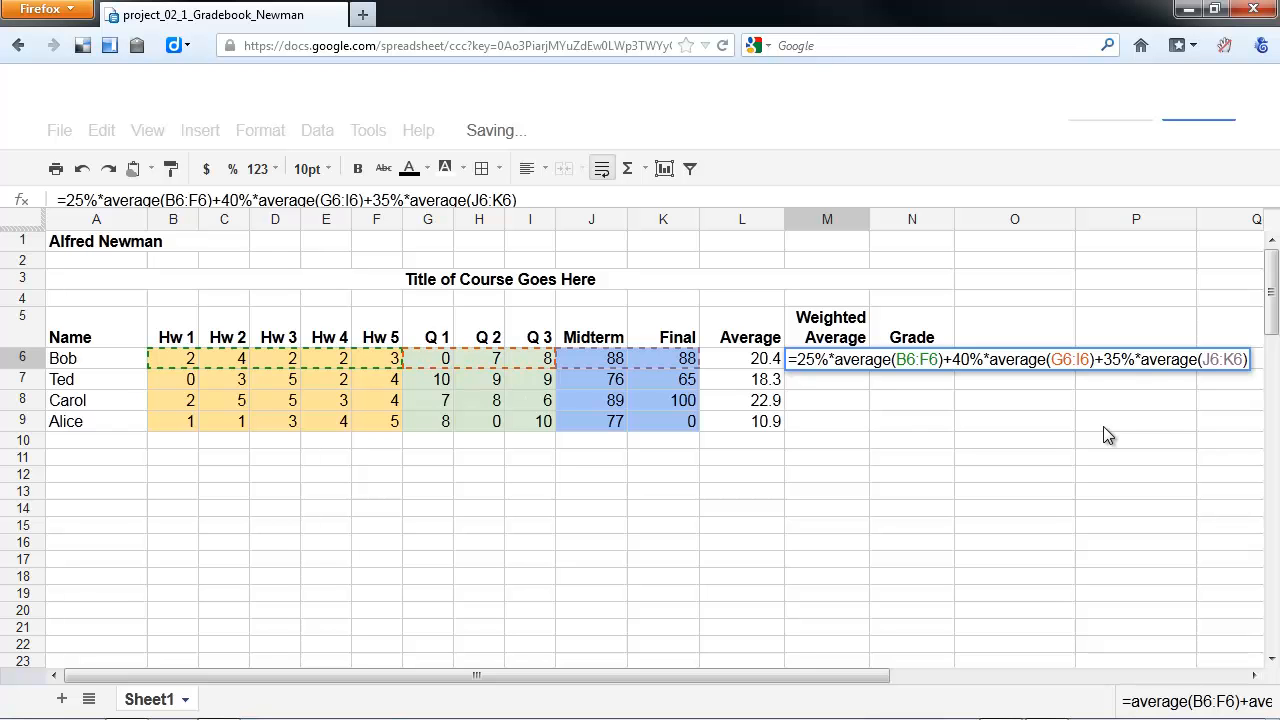
- Multiply the homework term by 20 and the quiz term by 10 in the M6 formula, and commit it
left_click_drag(668, 676, 798, 678)
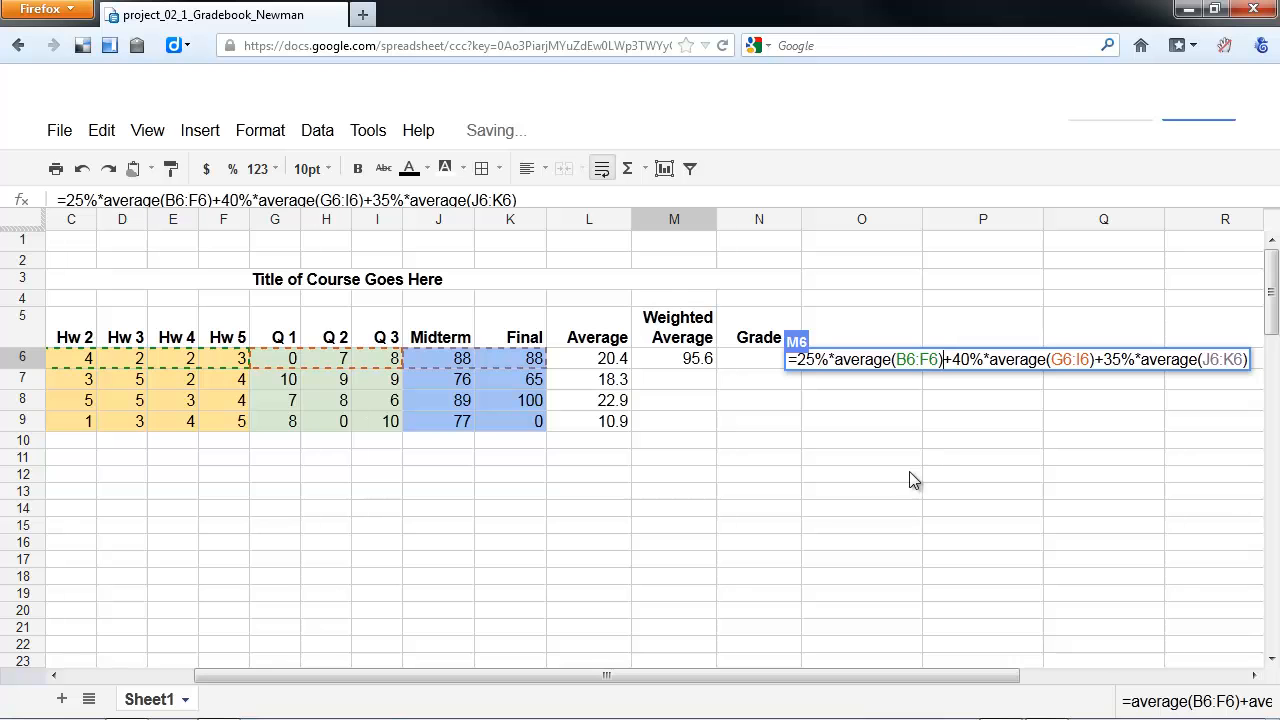
type("*2")
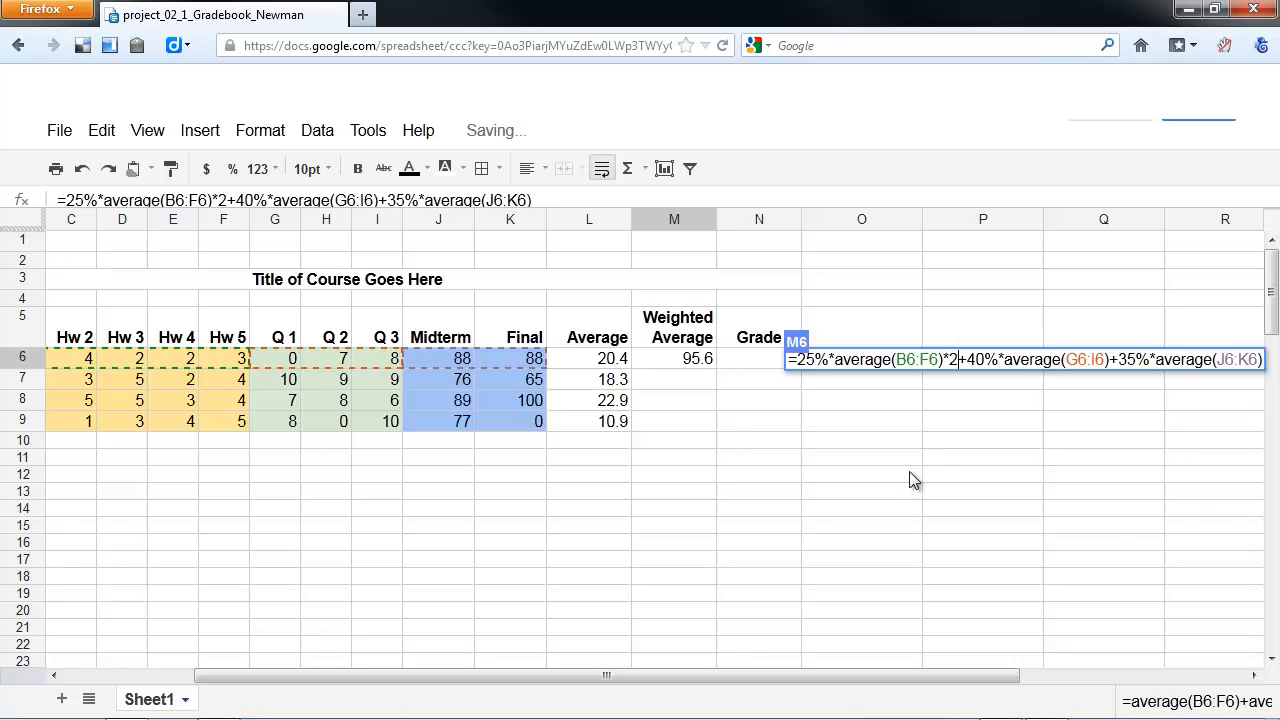
type("0")
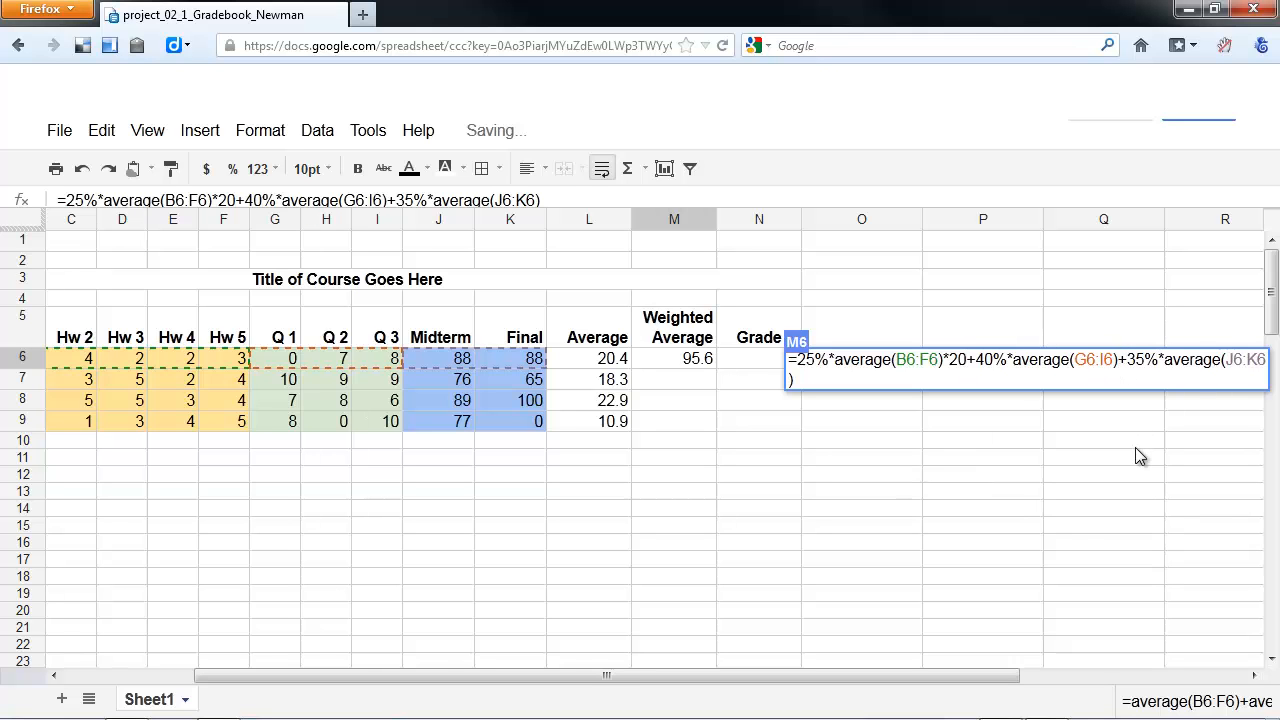
type("*10")
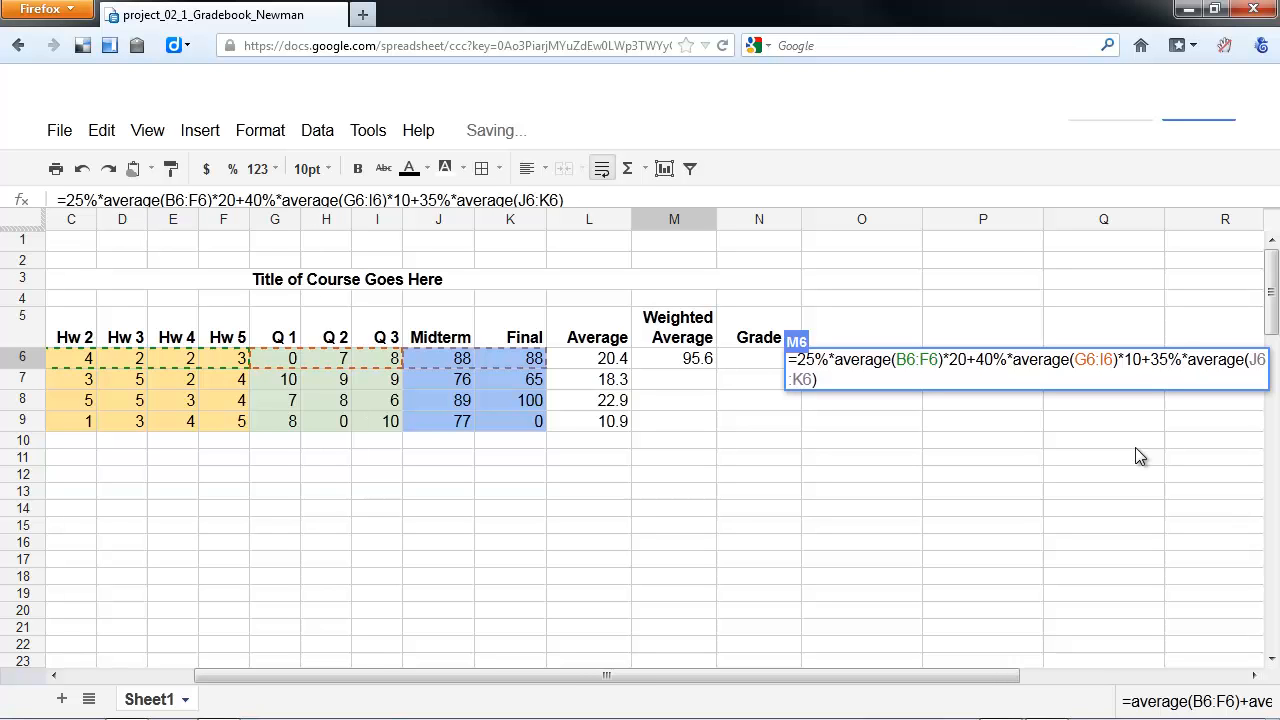
key("Return")
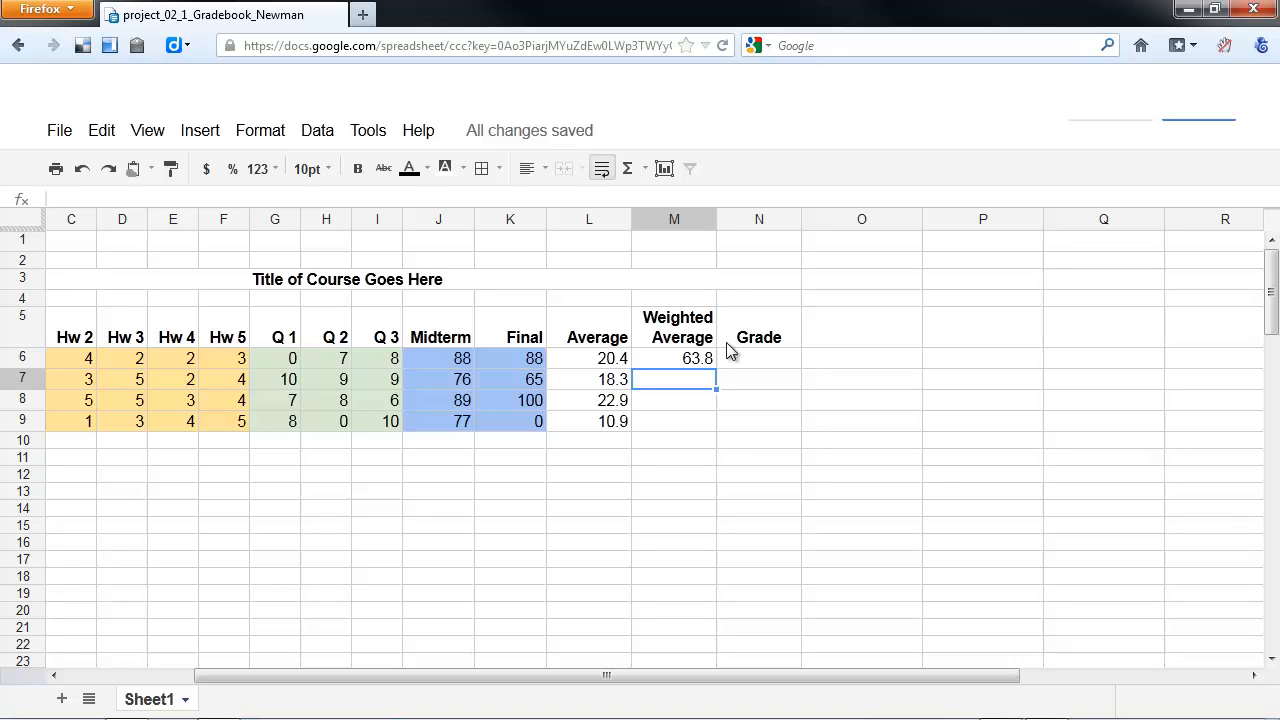
- Fill the weighted average formula from M6 down to M9 and apply the Rounded number format to C6:M9
left_click(695, 362)
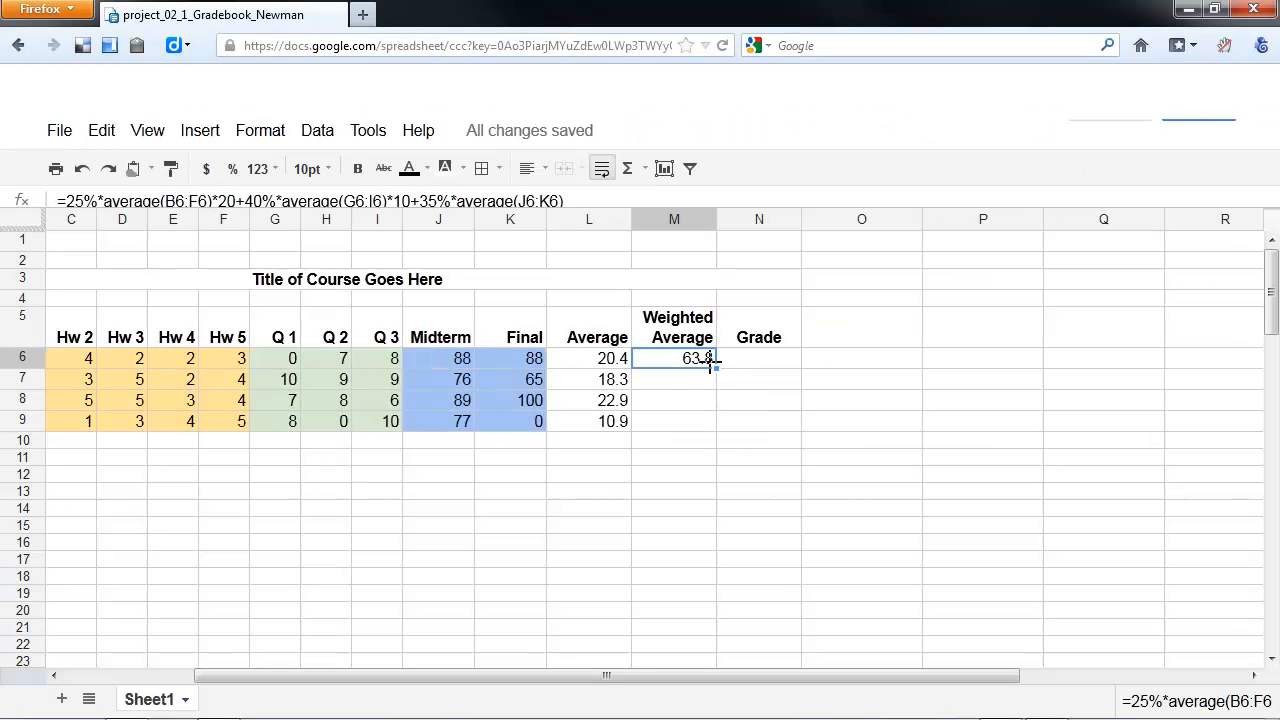
left_click_drag(710, 363, 708, 417)
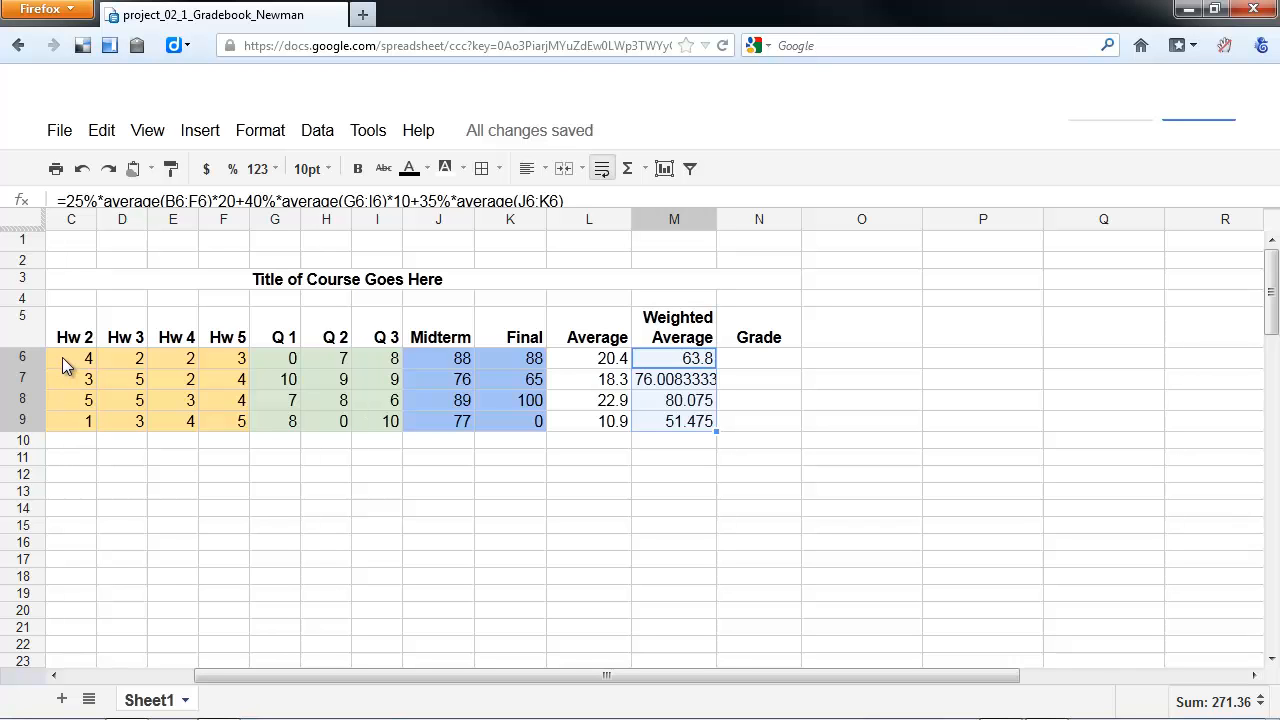
left_click_drag(62, 357, 690, 423)
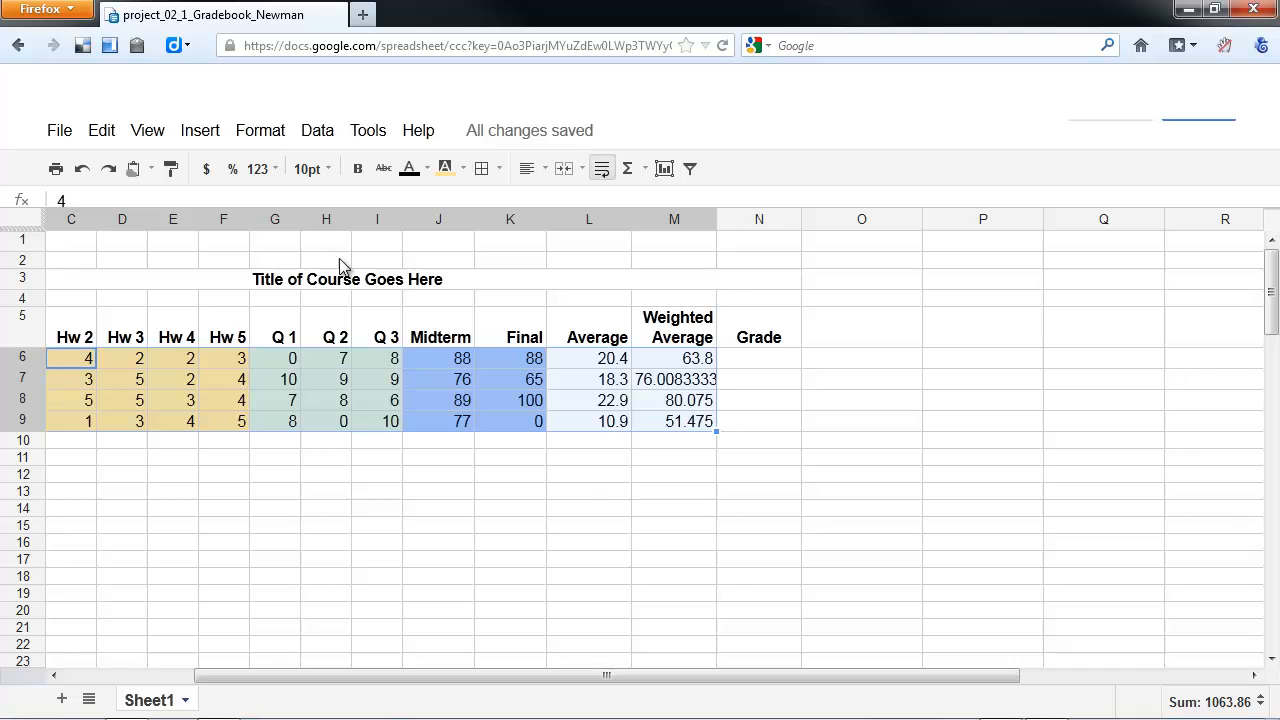
left_click(277, 175)
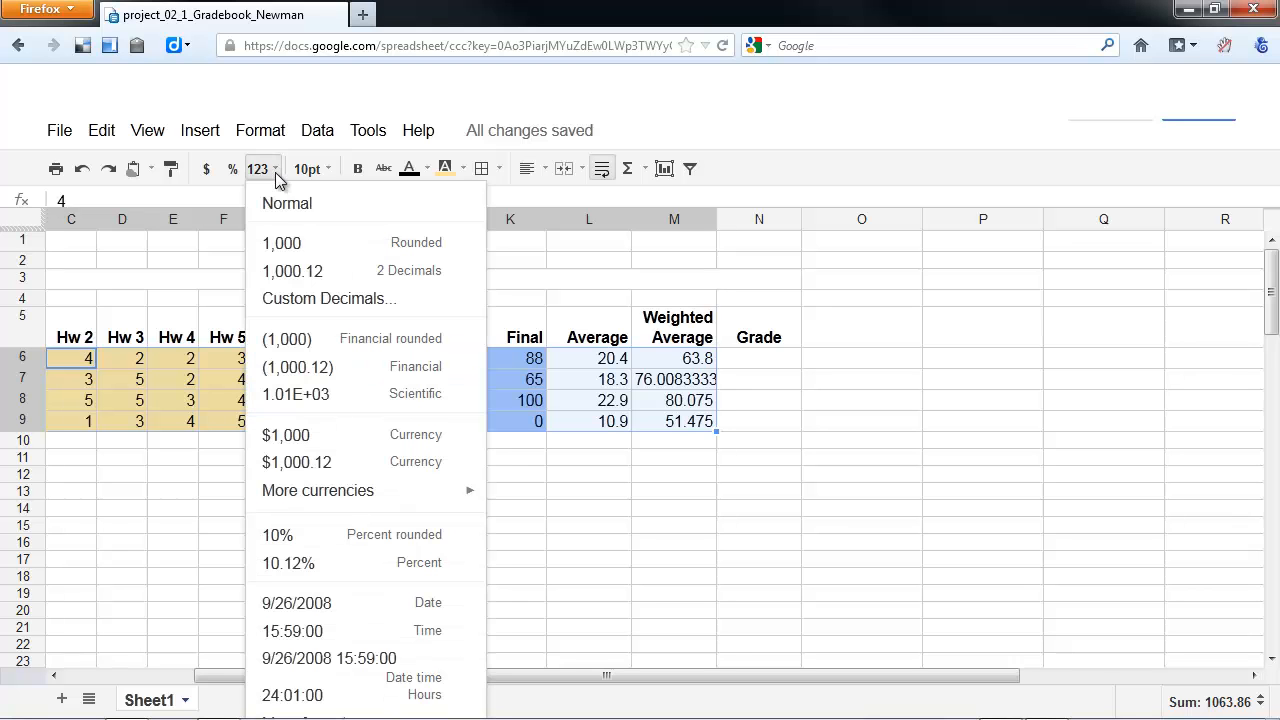
left_click(310, 252)
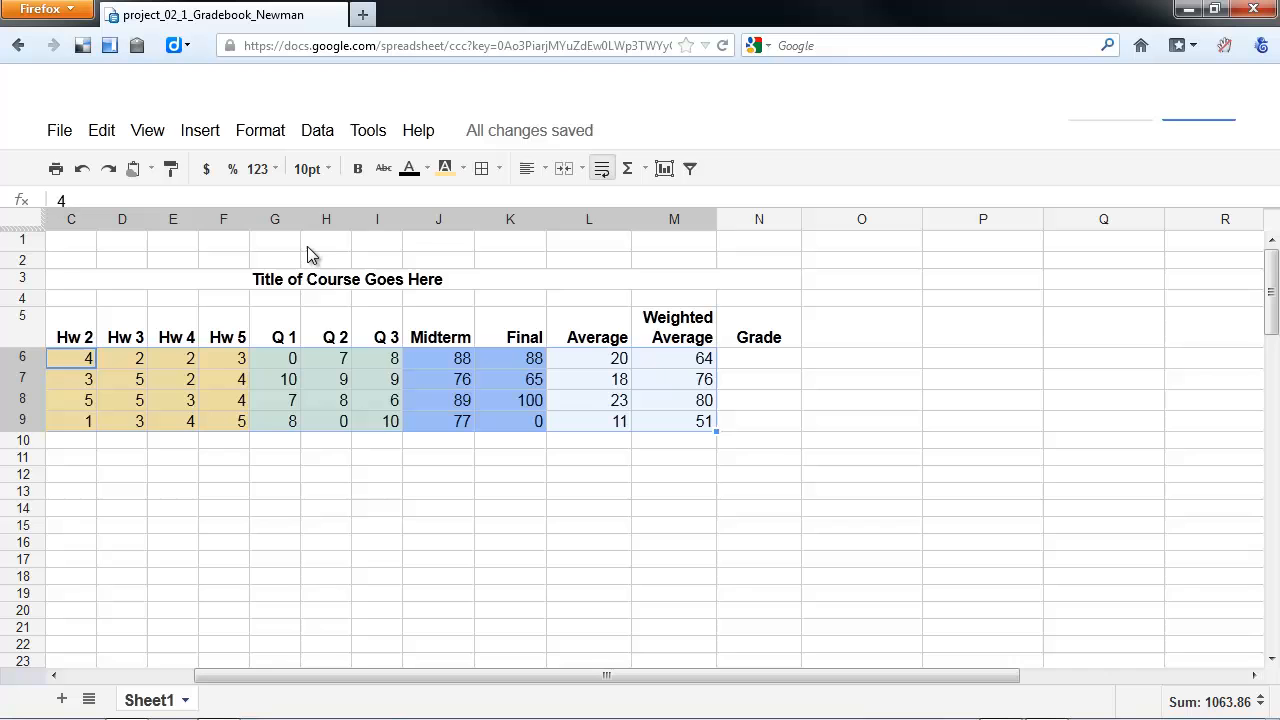